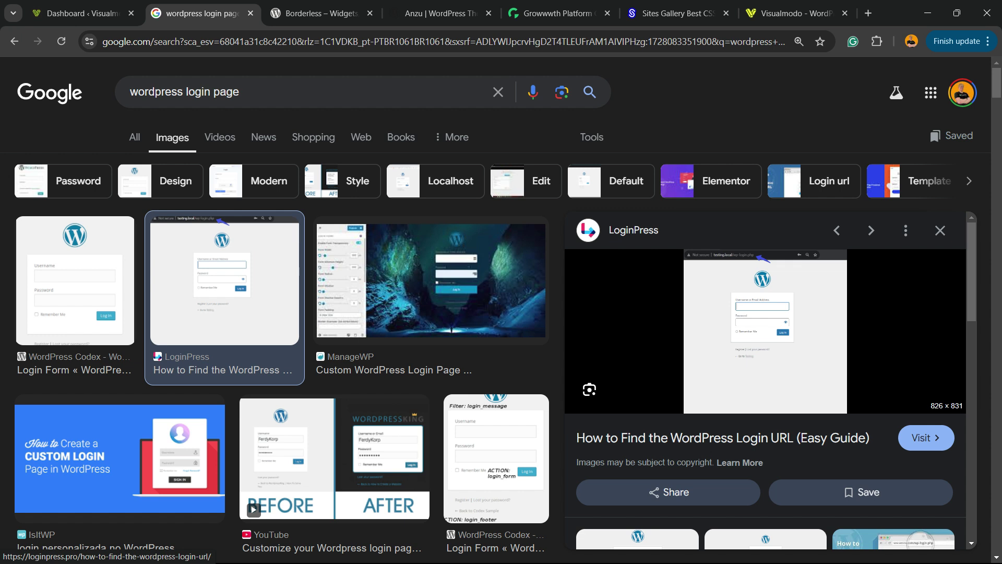
# Switch to the WordPress dashboard of the Visualmodo site and open the page for adding new plugins.
pyautogui.click(82, 14)
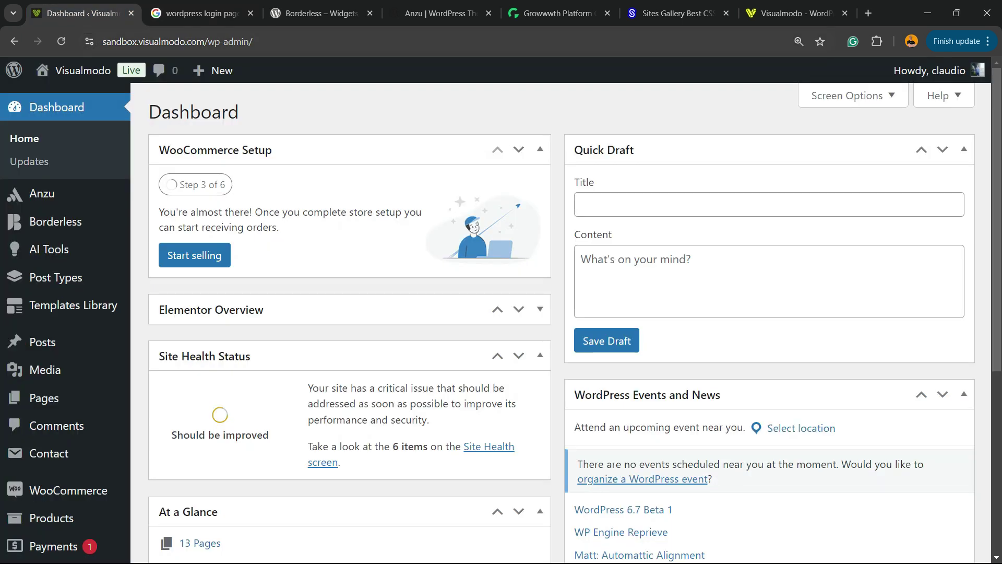
pyautogui.scroll(-5, 32, 235)
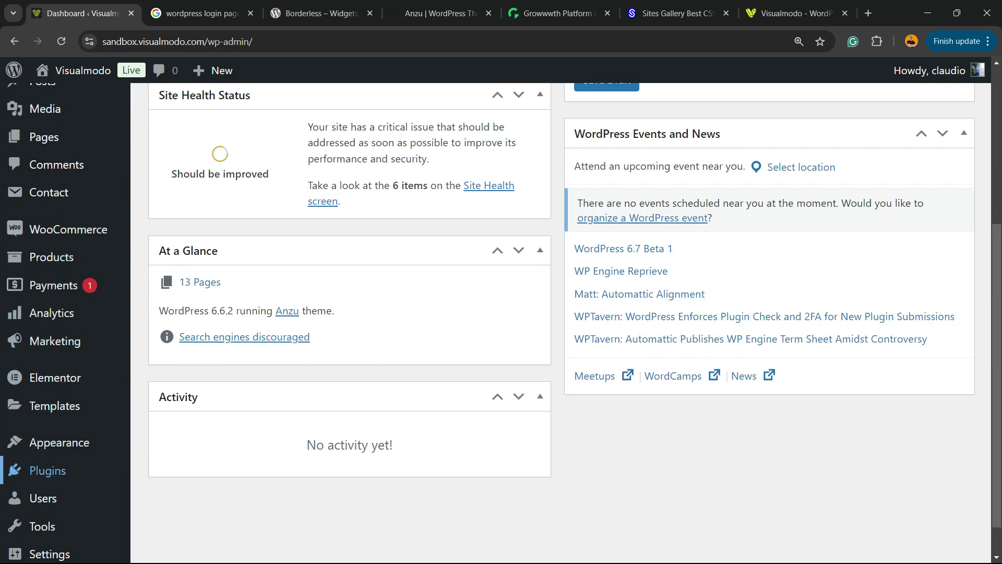
pyautogui.moveTo(47, 471)
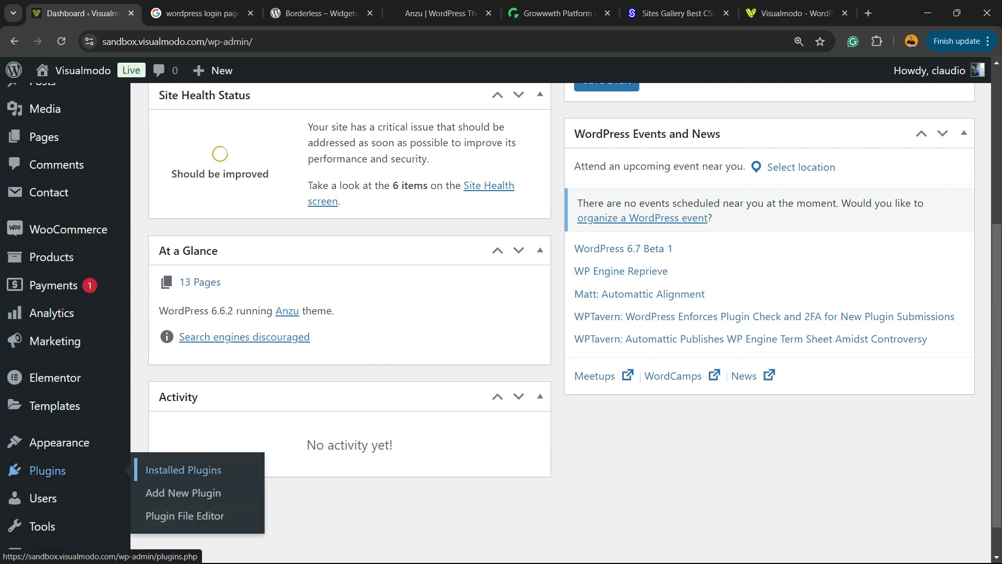
pyautogui.click(182, 493)
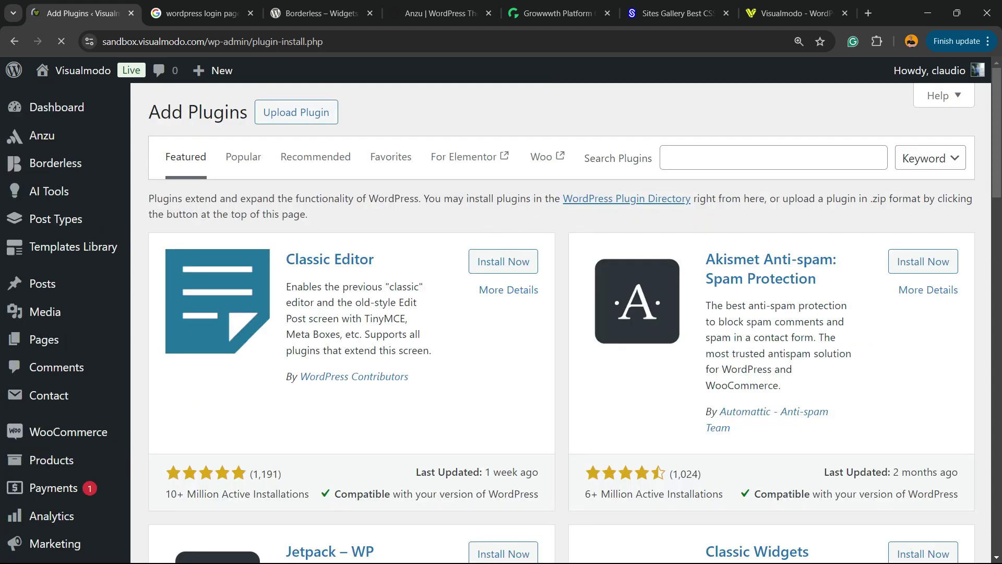
# Search the plugin directory for LoginPress, then install and activate the LoginPress custom login page customizer.
pyautogui.click(773, 158)
pyautogui.write('LoginPress')
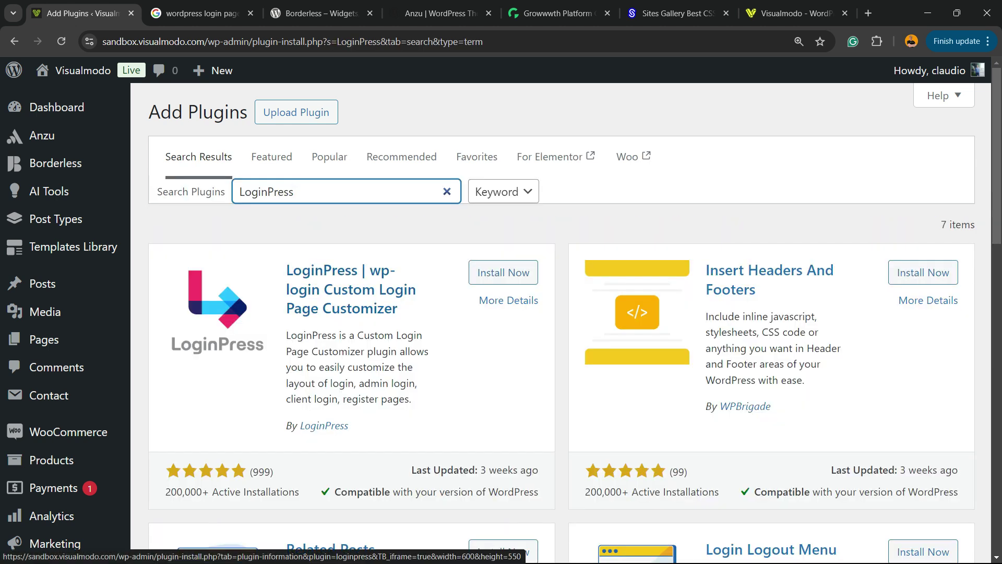
pyautogui.click(503, 272)
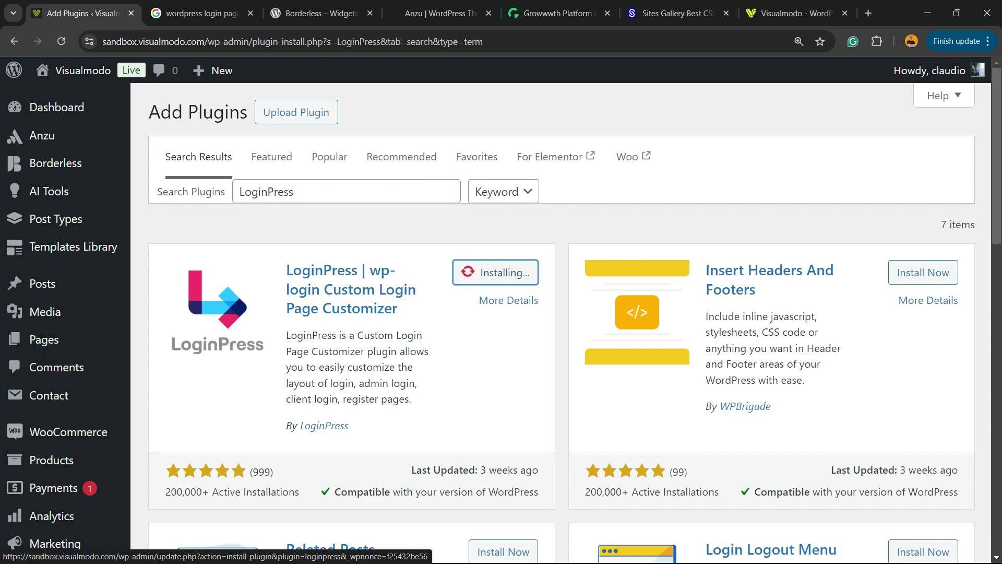
pyautogui.click(506, 272)
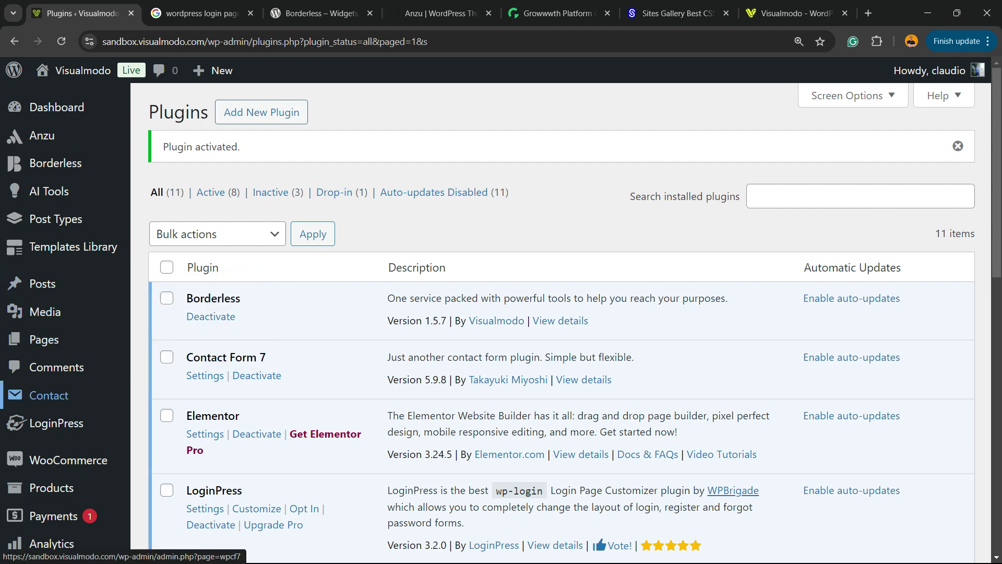
# Open the LoginPress settings and skip the data-sharing opt-in on the welcome page.
pyautogui.moveTo(56, 423)
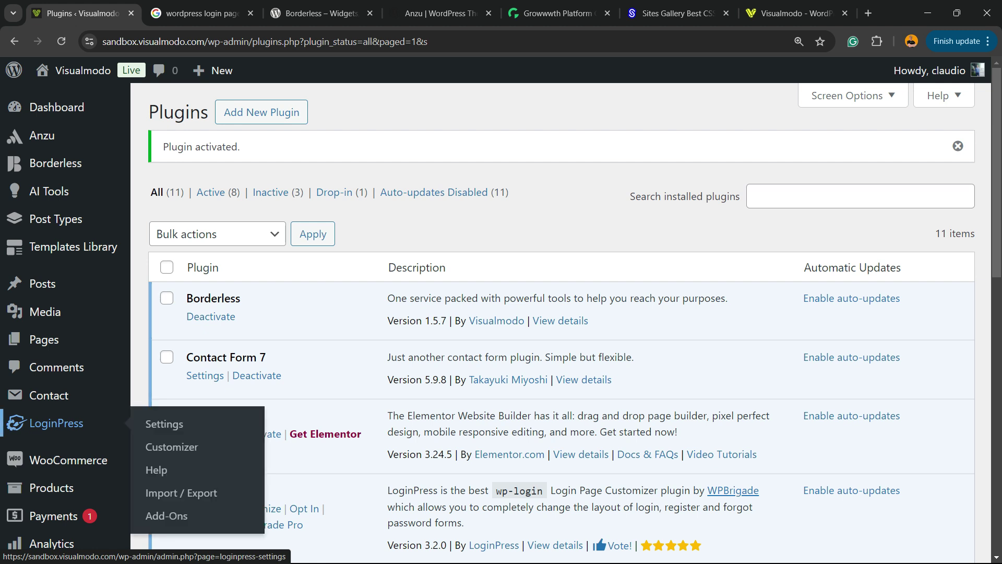
pyautogui.click(57, 424)
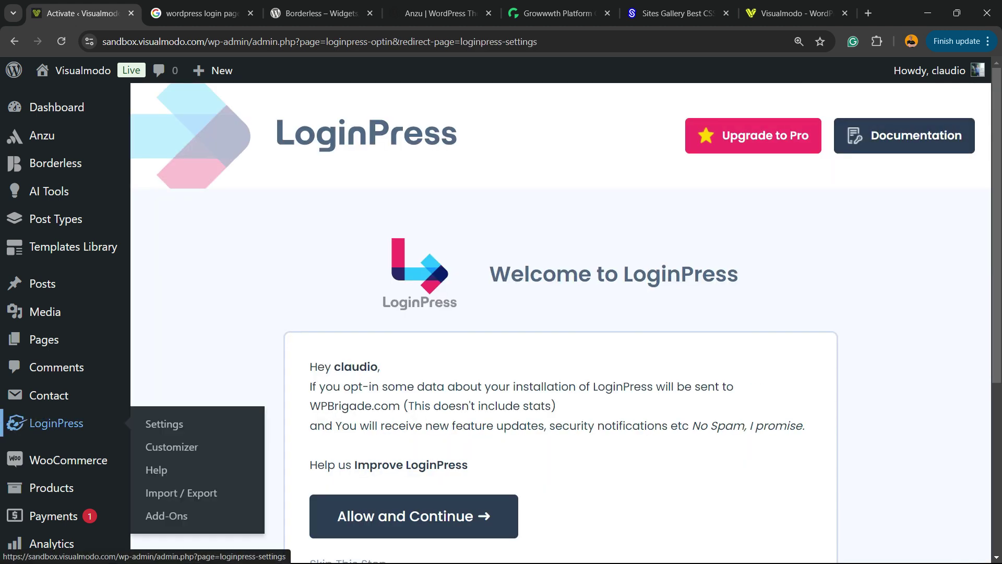
pyautogui.scroll(-2, 561, 323)
pyautogui.scroll(2, 561, 323)
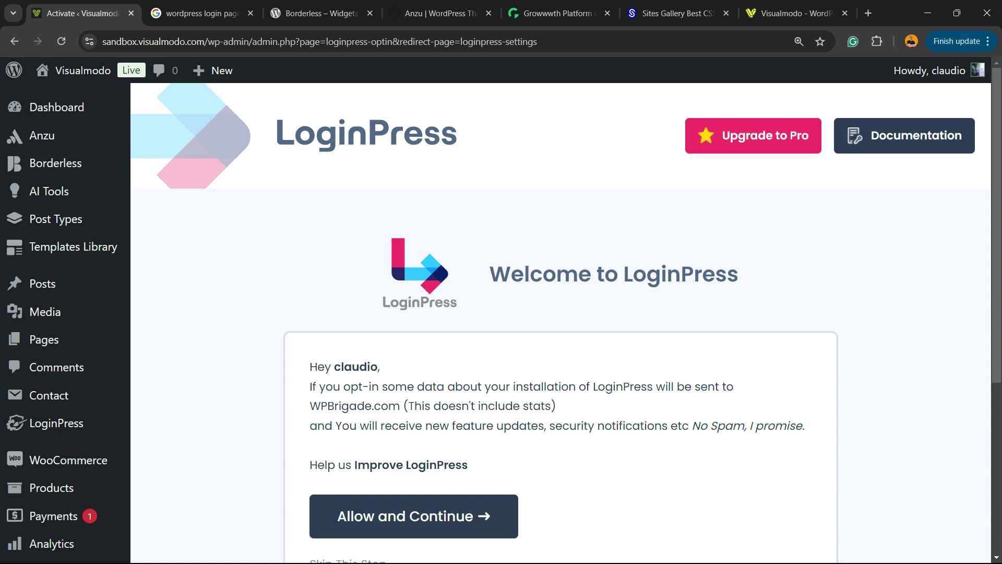
pyautogui.scroll(-4, 561, 323)
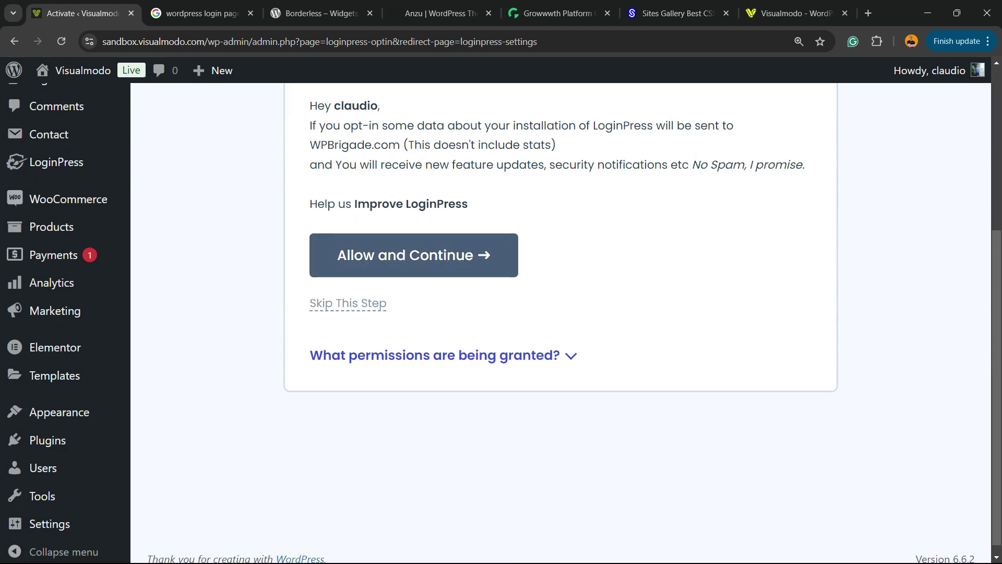
pyautogui.click(348, 303)
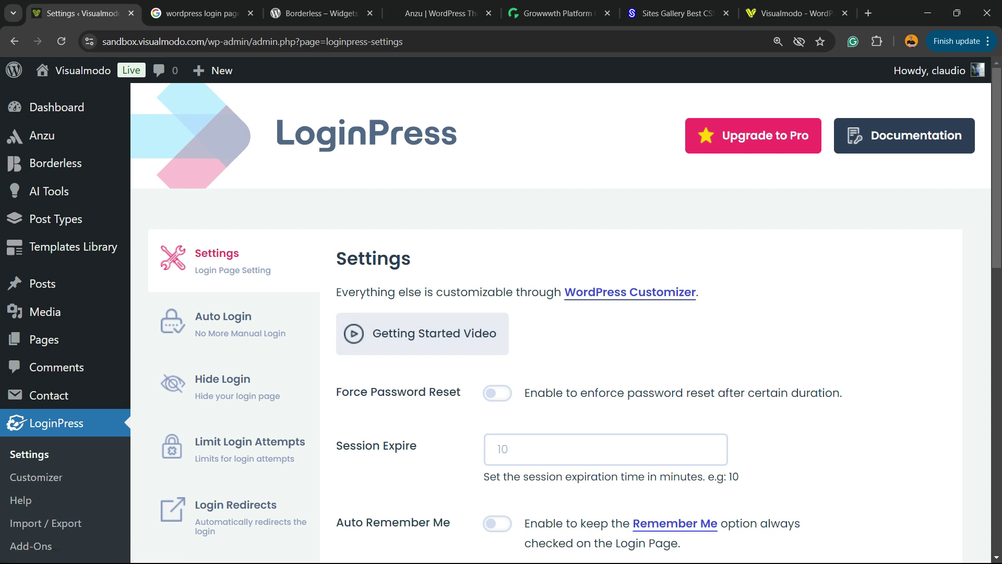
# Enable the Language Switcher option that removes the language dropdown from login forms, and save the LoginPress settings.
pyautogui.scroll(-2, 561, 323)
pyautogui.click(606, 319)
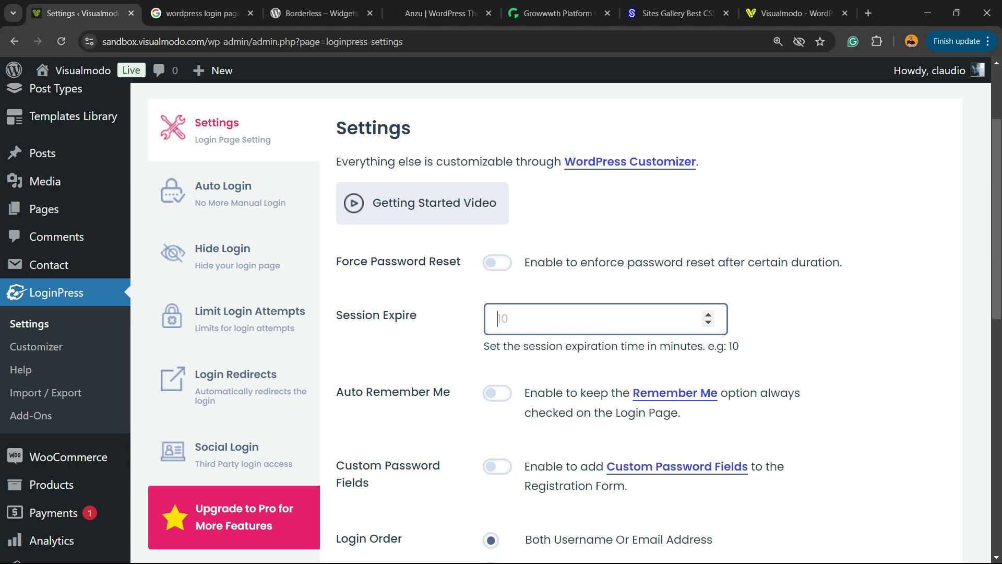
pyautogui.scroll(-3, 501, 318)
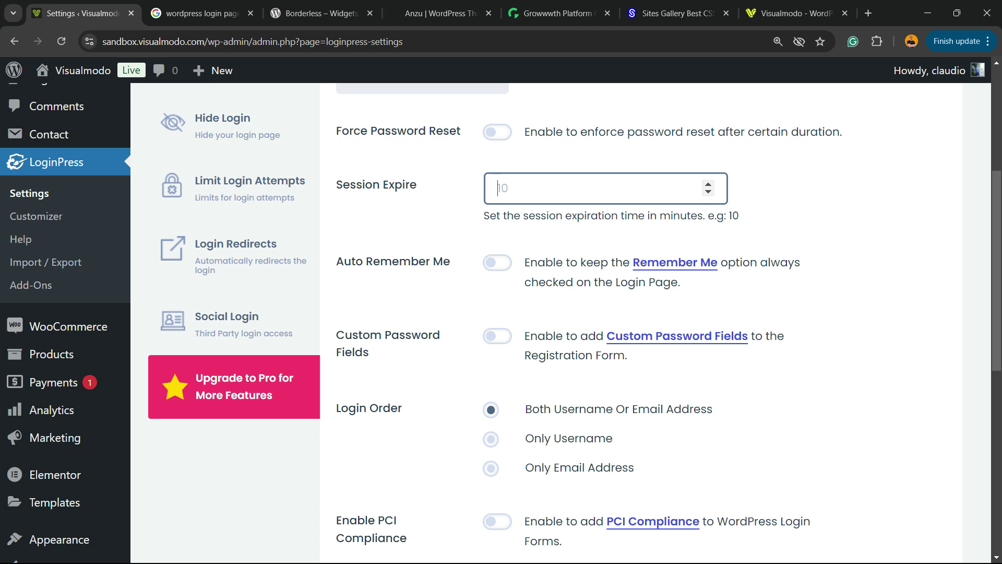
pyautogui.scroll(-3, 501, 318)
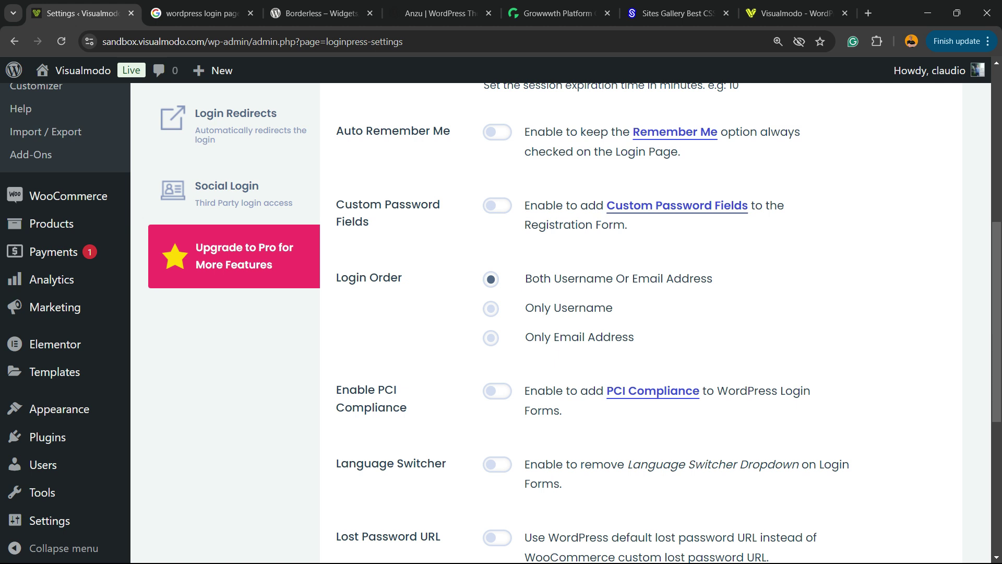
pyautogui.scroll(-3, 561, 318)
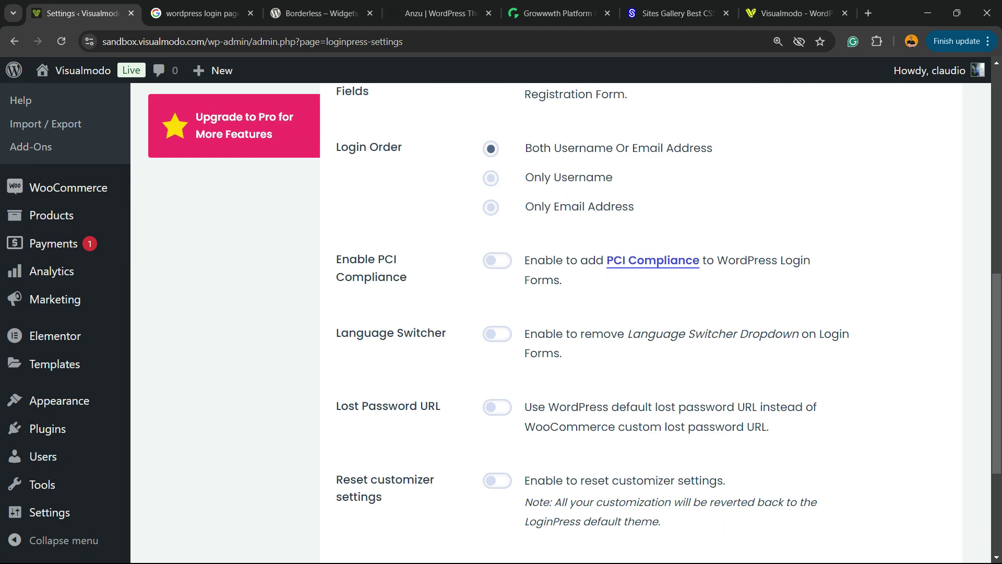
pyautogui.click(497, 334)
pyautogui.scroll(-3, 652, 323)
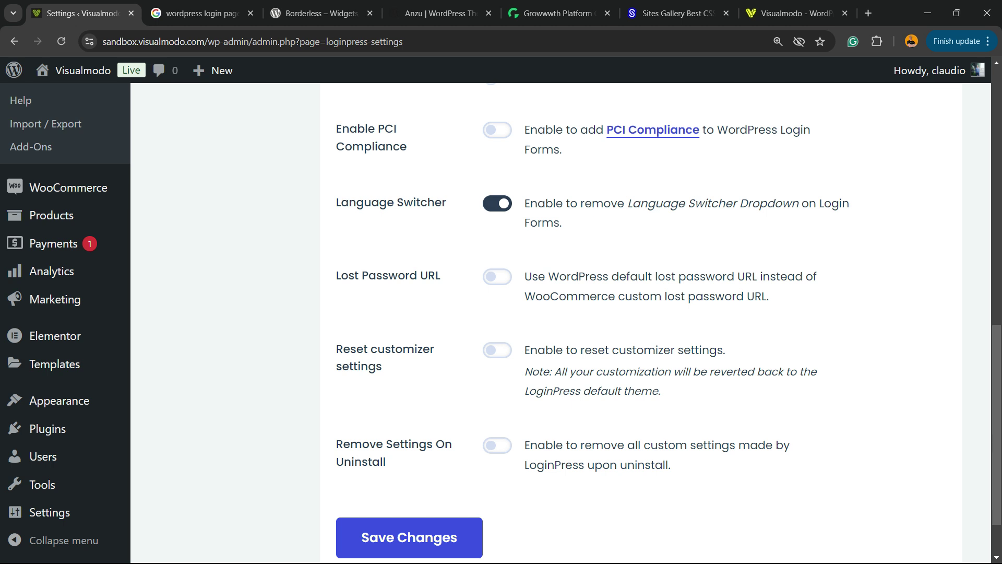
pyautogui.scroll(-2, 653, 324)
pyautogui.click(409, 468)
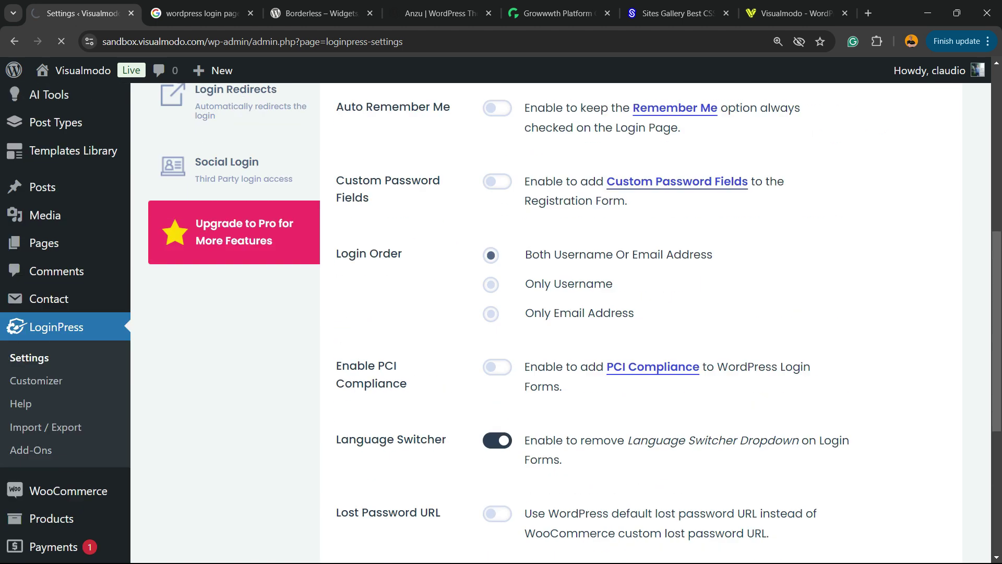
# Examine the Auto Login and Hide Login add-on descriptions in the LoginPress settings.
pyautogui.scroll(3, 653, 323)
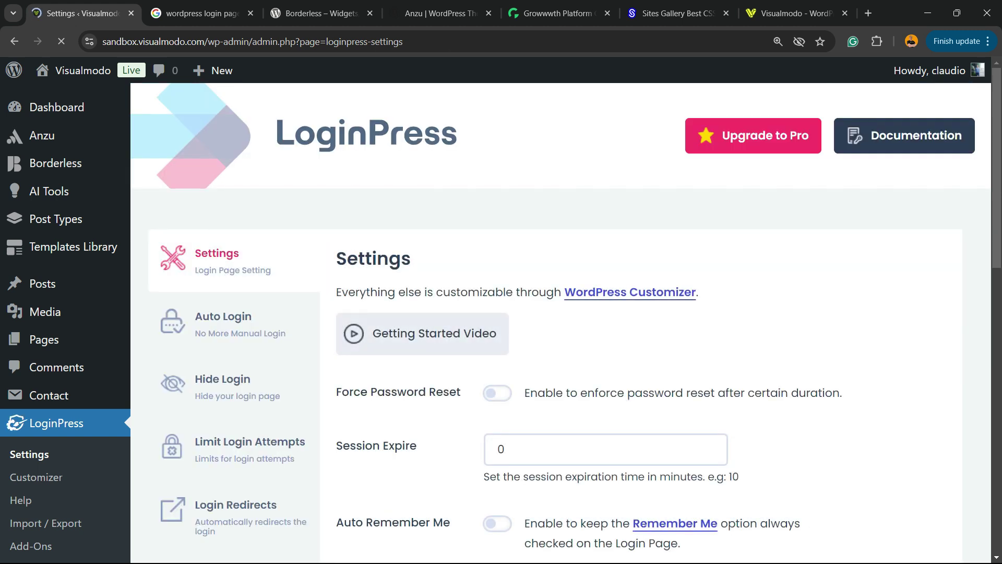
pyautogui.click(219, 320)
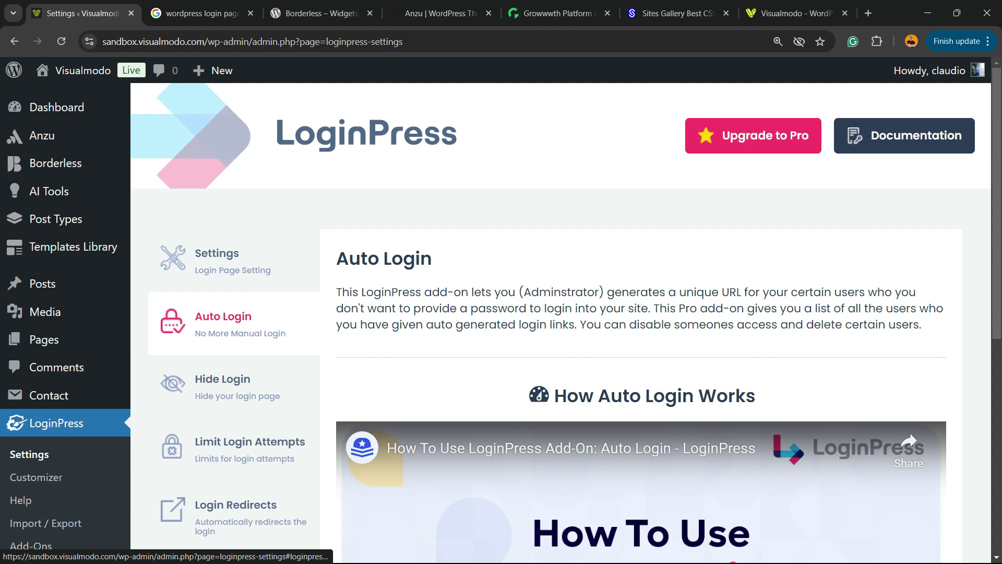
pyautogui.scroll(-2, 219, 321)
pyautogui.scroll(-5, 219, 321)
pyautogui.scroll(7, 219, 321)
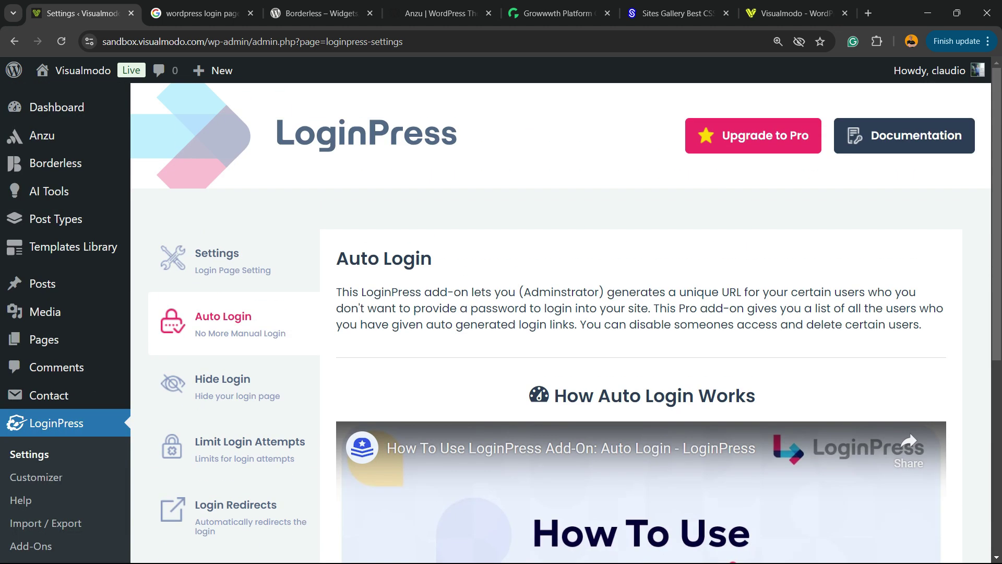
pyautogui.click(222, 381)
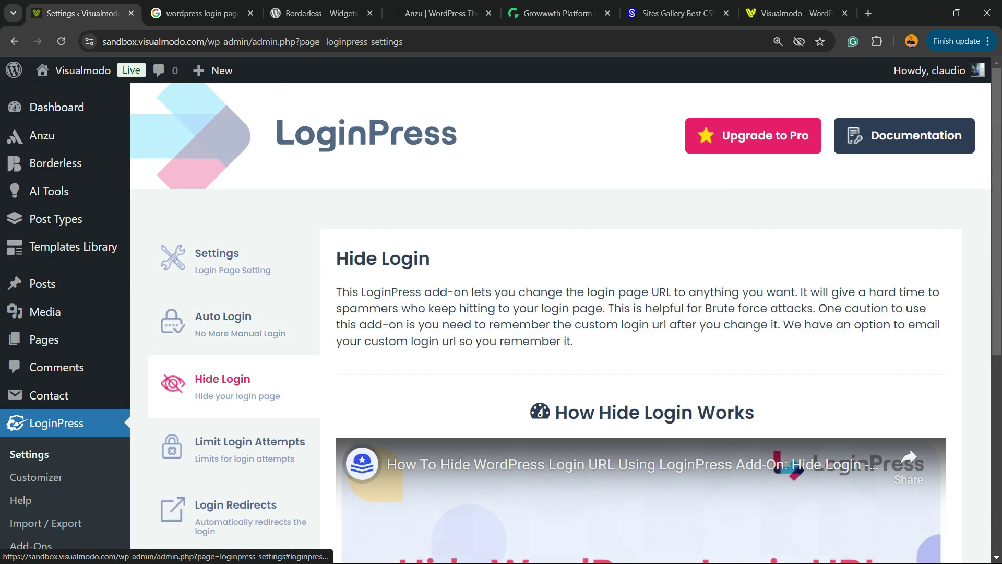
pyautogui.scroll(-1, 222, 381)
pyautogui.scroll(-2, 225, 319)
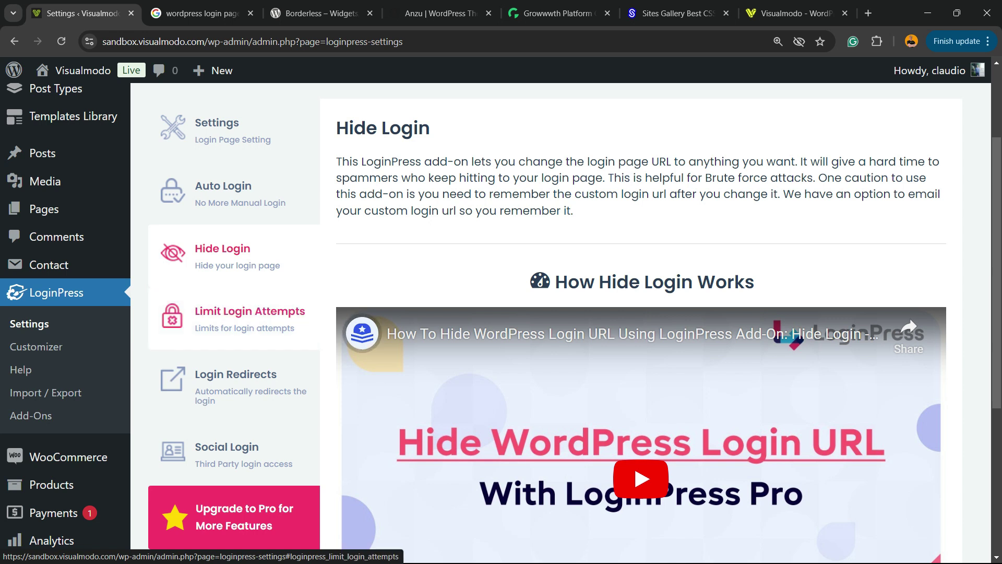
# Examine the Limit Login Attempts, Login Redirects and Social Login add-on pages in the LoginPress settings.
pyautogui.click(249, 315)
pyautogui.scroll(-5, 250, 314)
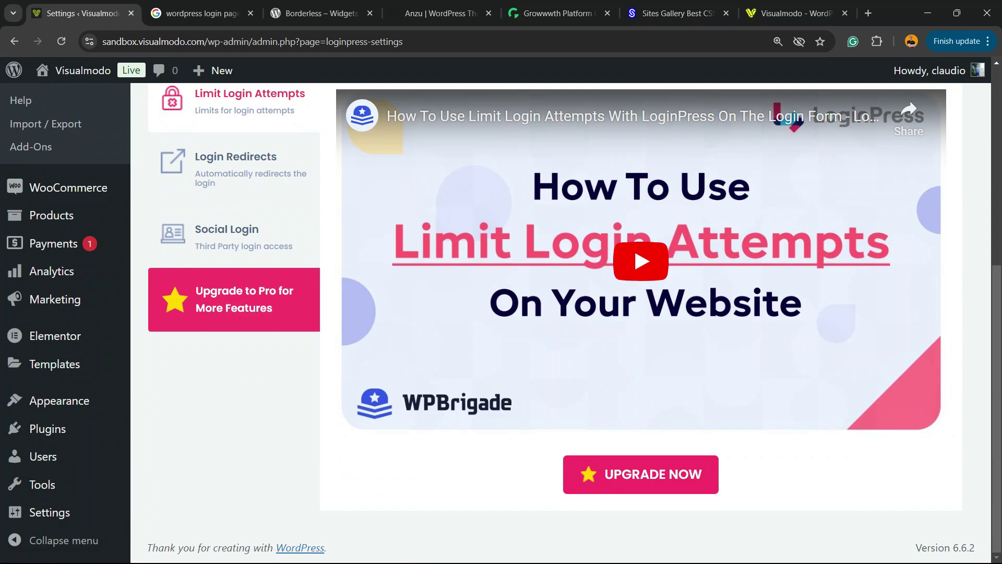
pyautogui.scroll(6, 249, 314)
pyautogui.scroll(-3, 250, 313)
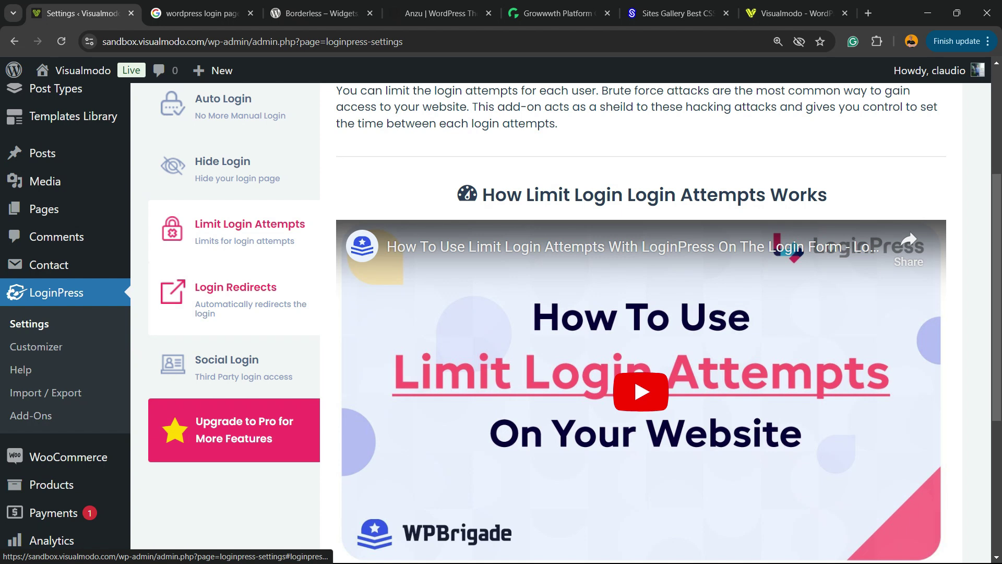
pyautogui.click(241, 300)
pyautogui.scroll(-3, 241, 301)
pyautogui.click(235, 232)
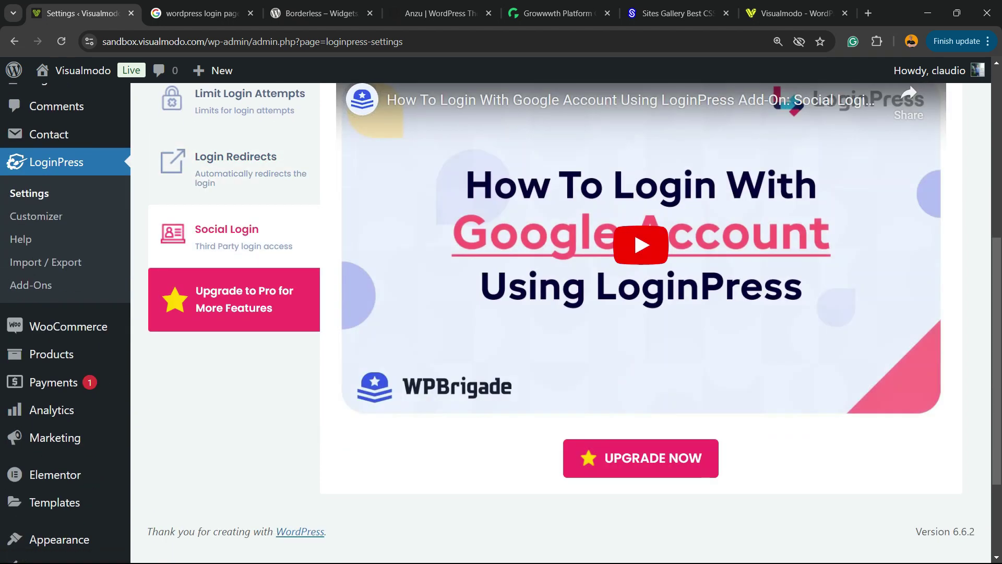
pyautogui.scroll(3, 235, 300)
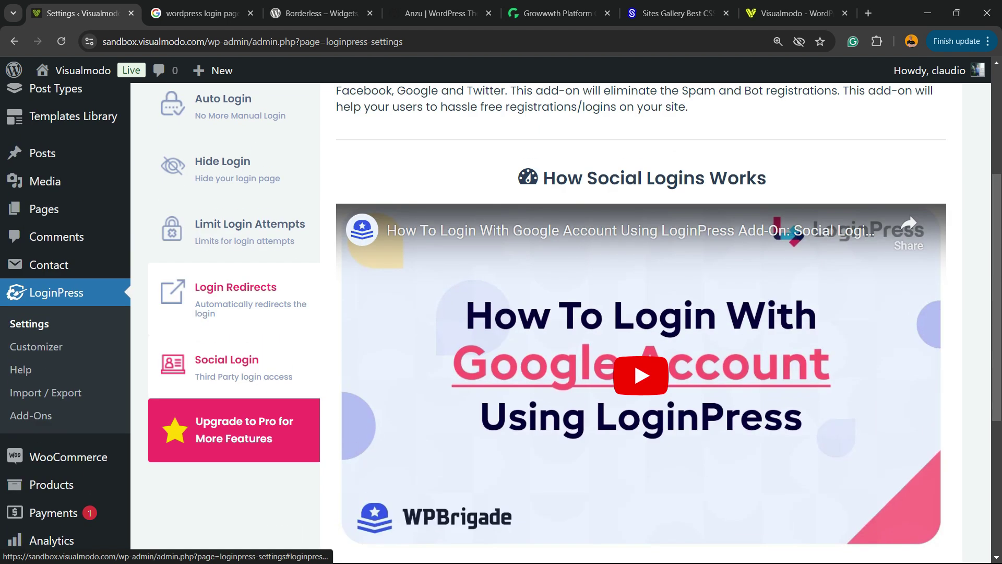
# Open the LoginPress Customizer for the site's login page.
pyautogui.scroll(-3, 235, 300)
pyautogui.click(36, 216)
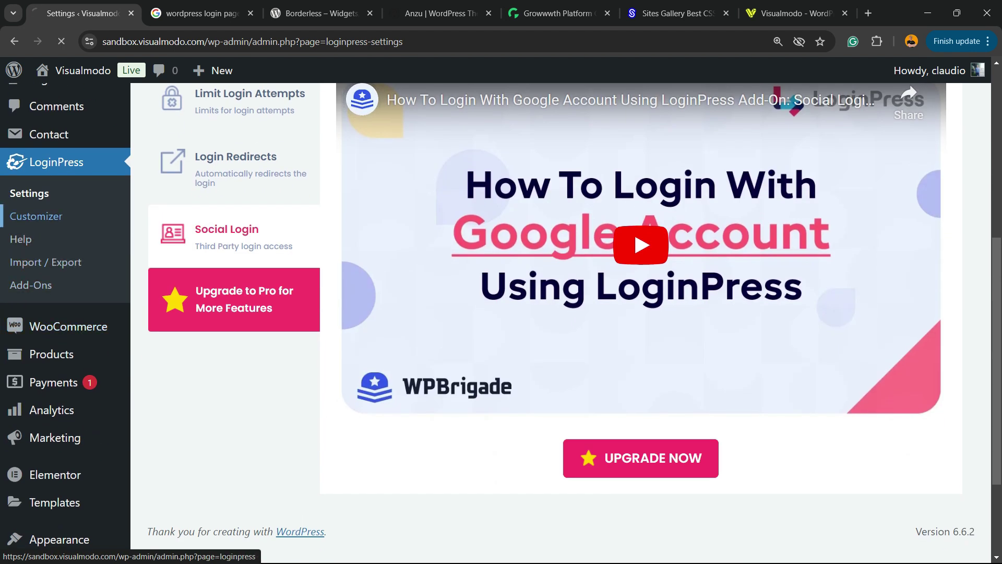
pyautogui.scroll(3, 233, 300)
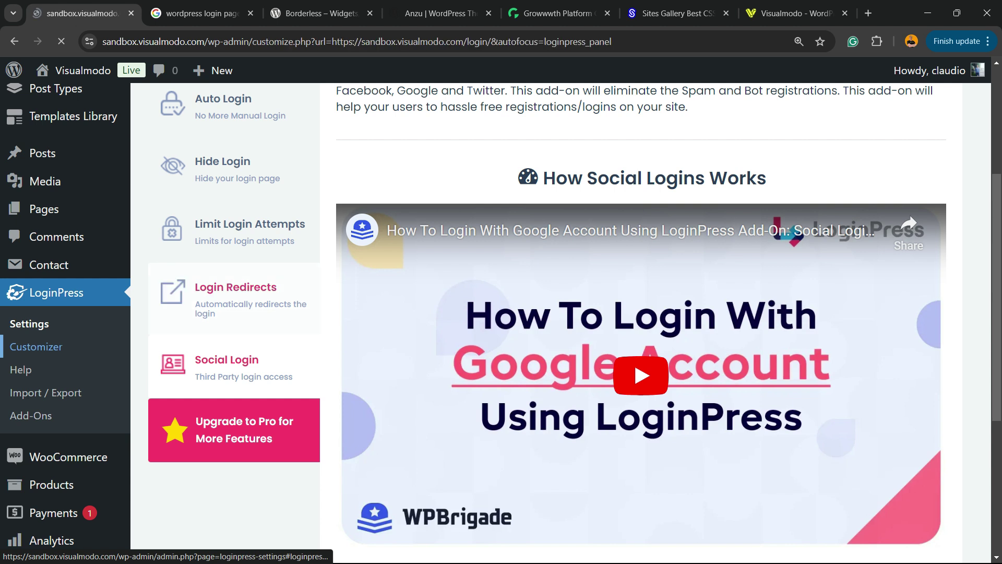
pyautogui.scroll(3, 235, 300)
pyautogui.scroll(2, 235, 429)
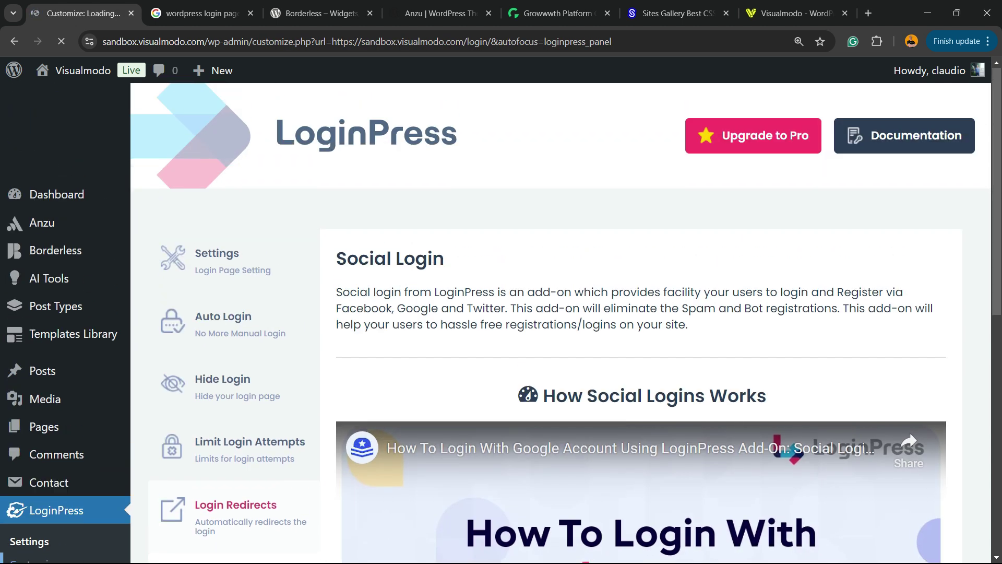
pyautogui.scroll(-3, 561, 324)
pyautogui.scroll(3, 562, 324)
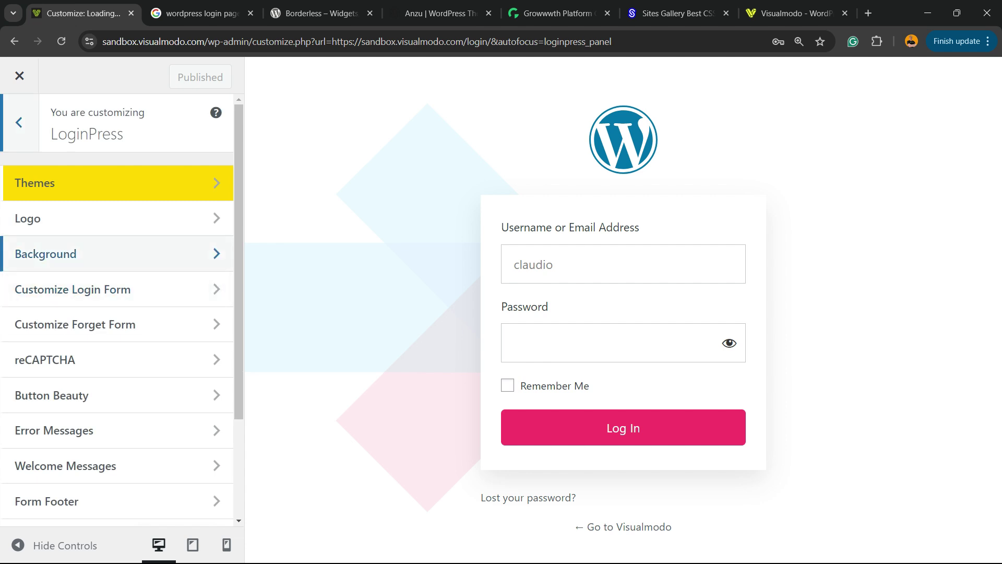
# Open the Themes section of the LoginPress customizer and try to choose the Company theme.
pyautogui.hotkey('shift', 'Tab')
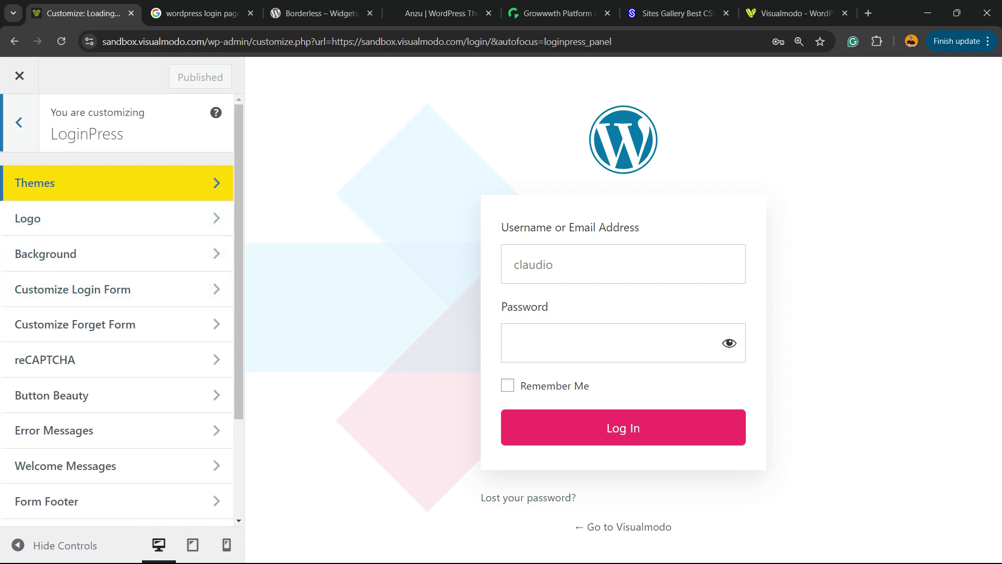
pyautogui.press('Return')
pyautogui.press('Escape')
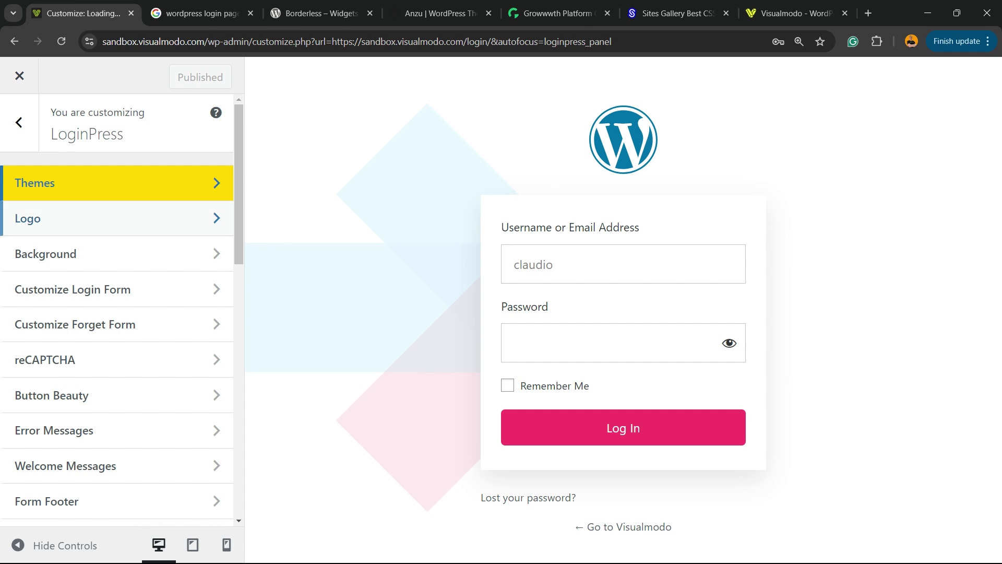
pyautogui.press('Return')
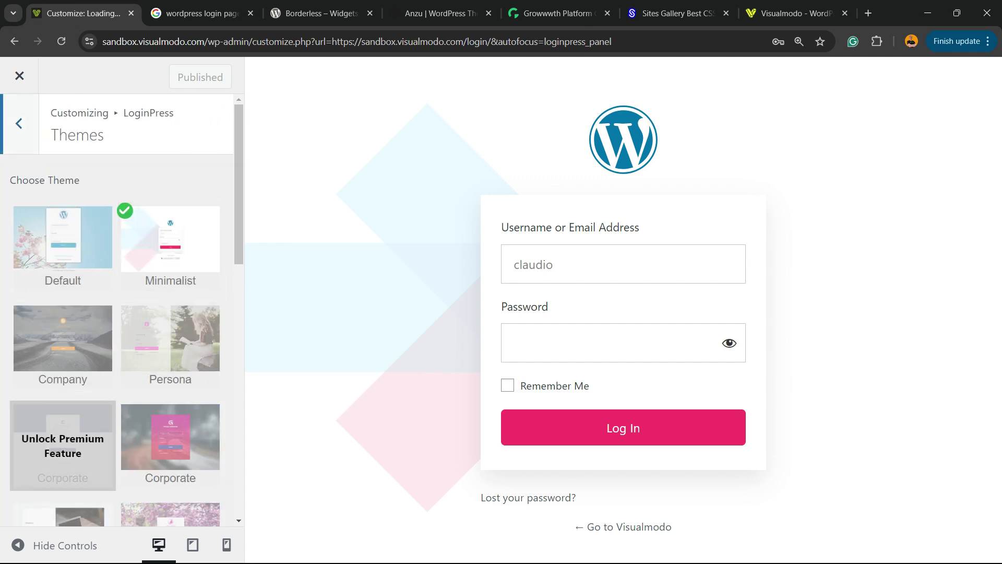
pyautogui.click(62, 347)
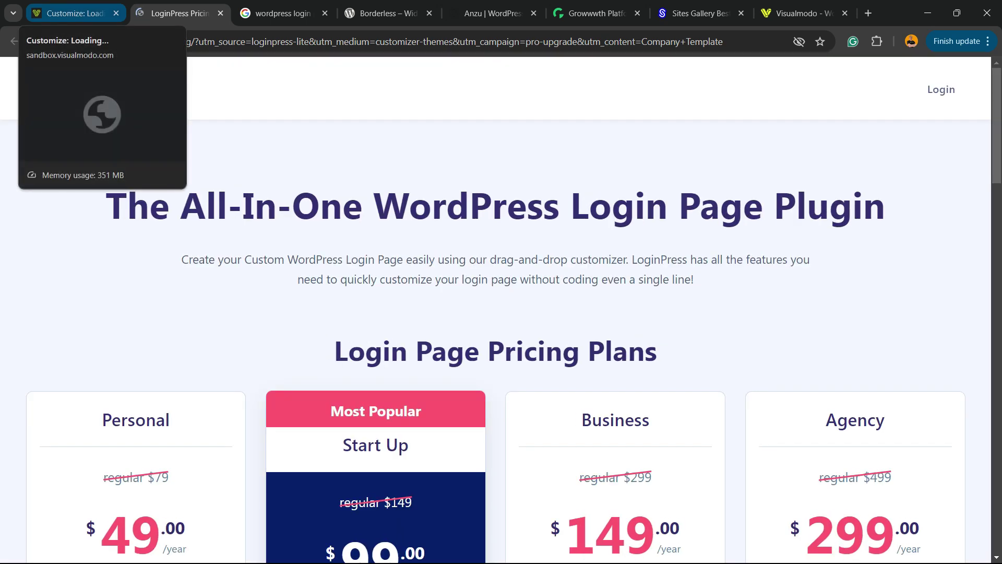
# Return to the customizer tab, try the Default login theme and reapply the Minimalist theme.
pyautogui.click(73, 13)
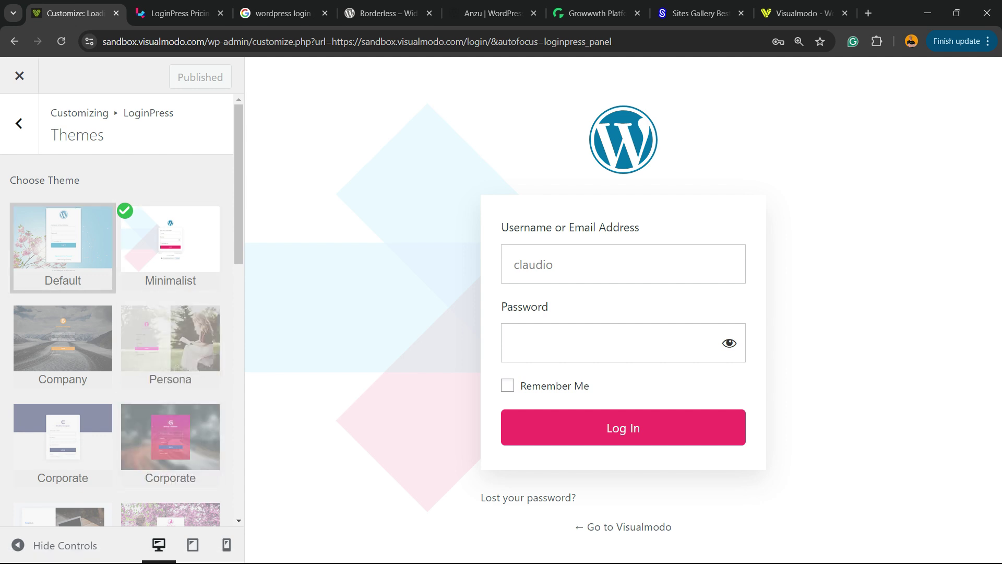
pyautogui.click(63, 240)
pyautogui.scroll(-2, 63, 366)
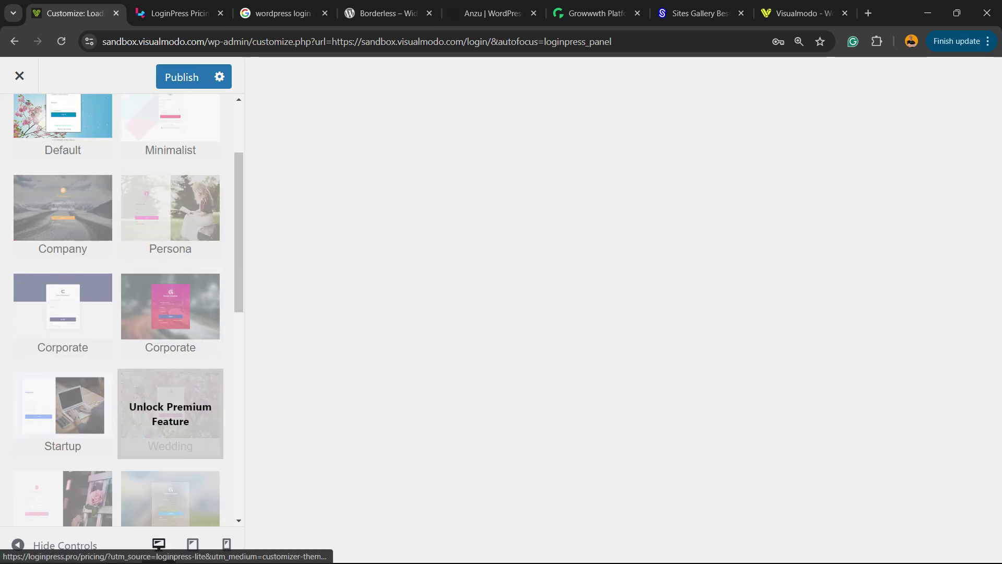
pyautogui.scroll(-4, 63, 313)
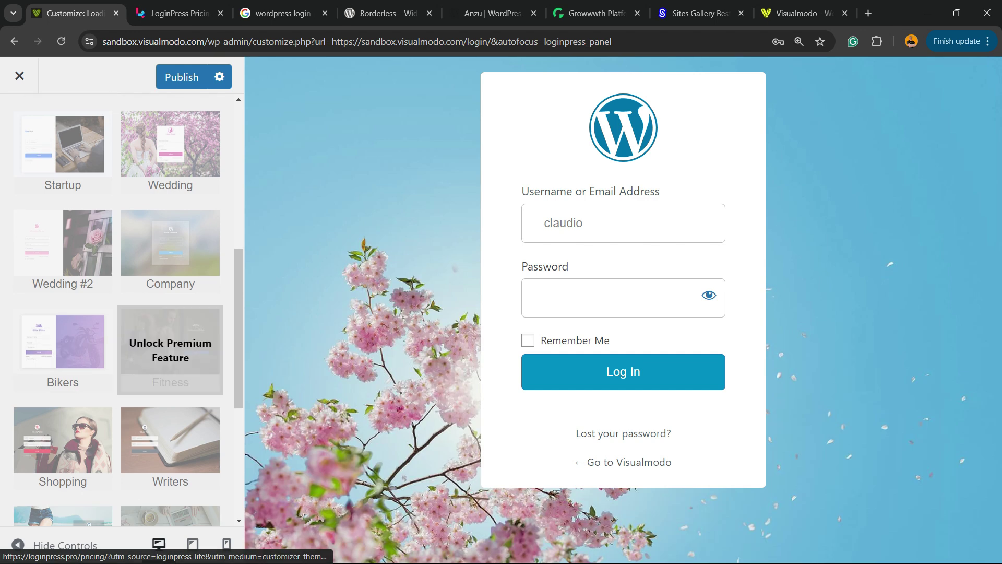
pyautogui.scroll(-1, 78, 439)
pyautogui.scroll(10, 162, 412)
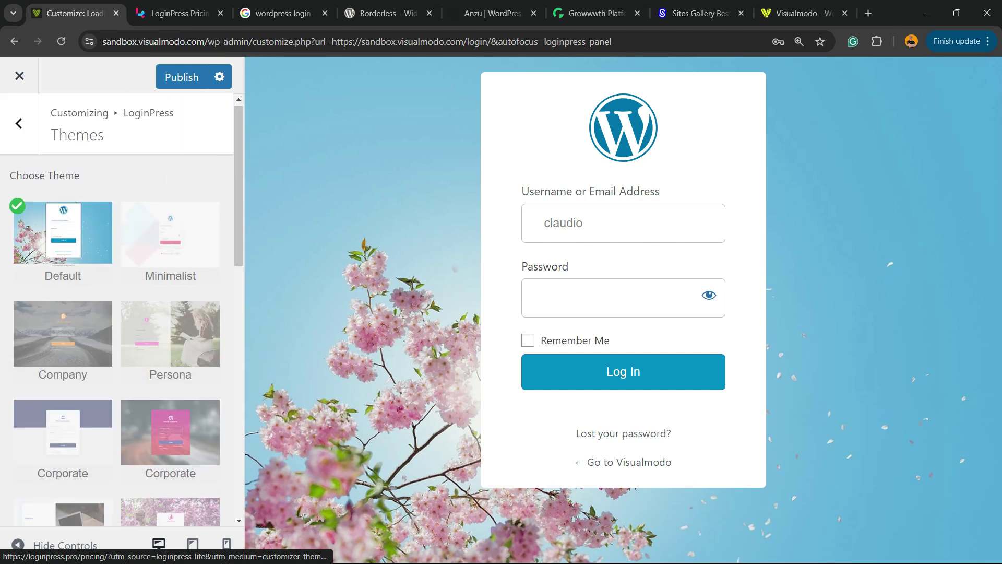
pyautogui.click(170, 248)
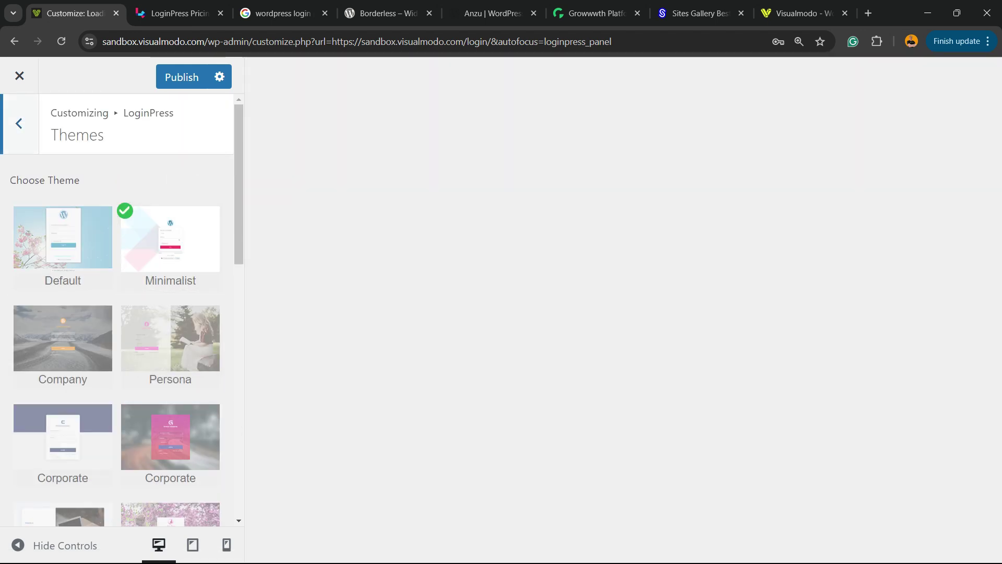
pyautogui.click(19, 124)
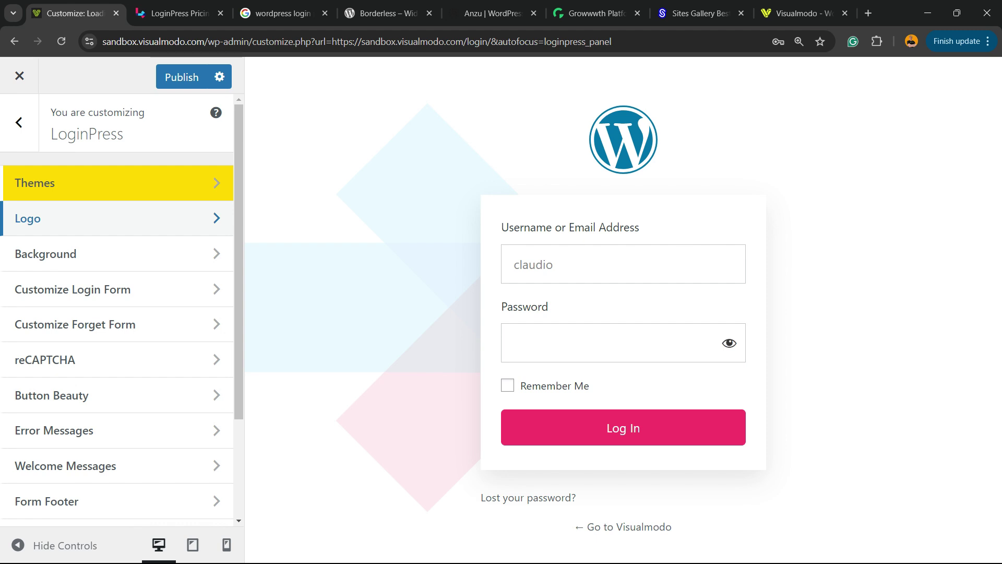
# Set the login page logo to the green Plant Store image bordeless-plant-store-color.png from the media library.
pyautogui.click(115, 218)
pyautogui.click(116, 313)
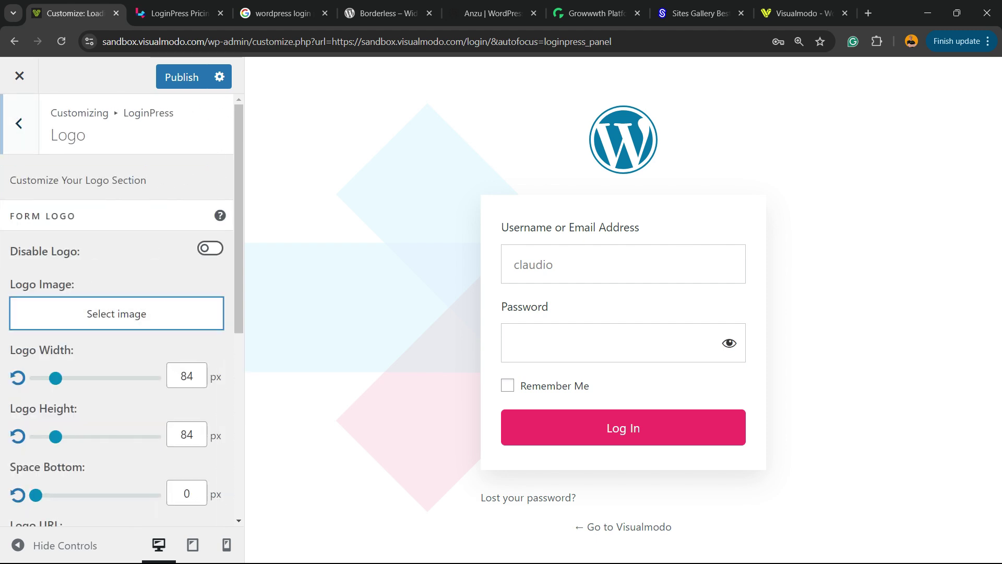
pyautogui.click(148, 137)
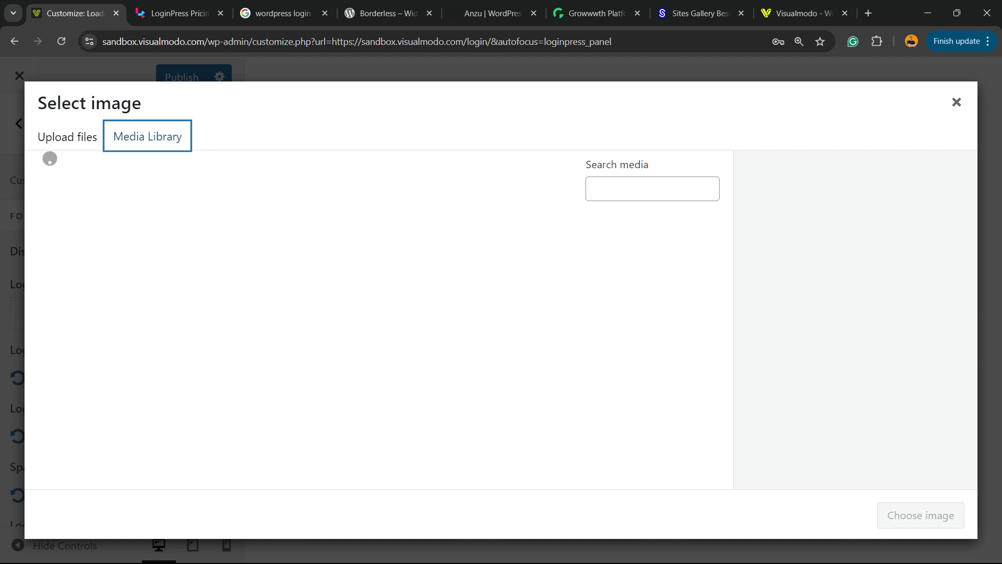
pyautogui.scroll(-8, 374, 344)
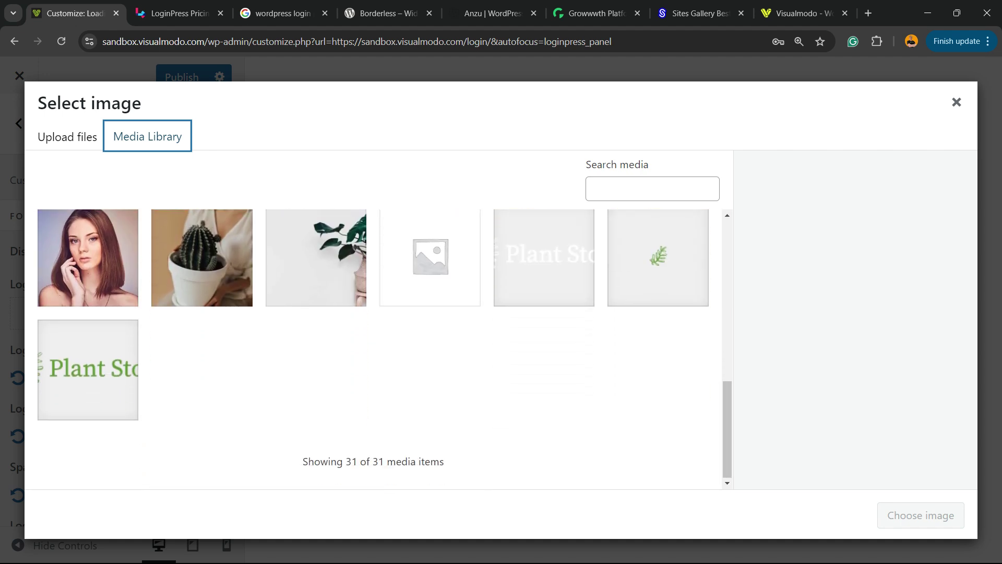
pyautogui.scroll(8, 374, 345)
pyautogui.click(87, 267)
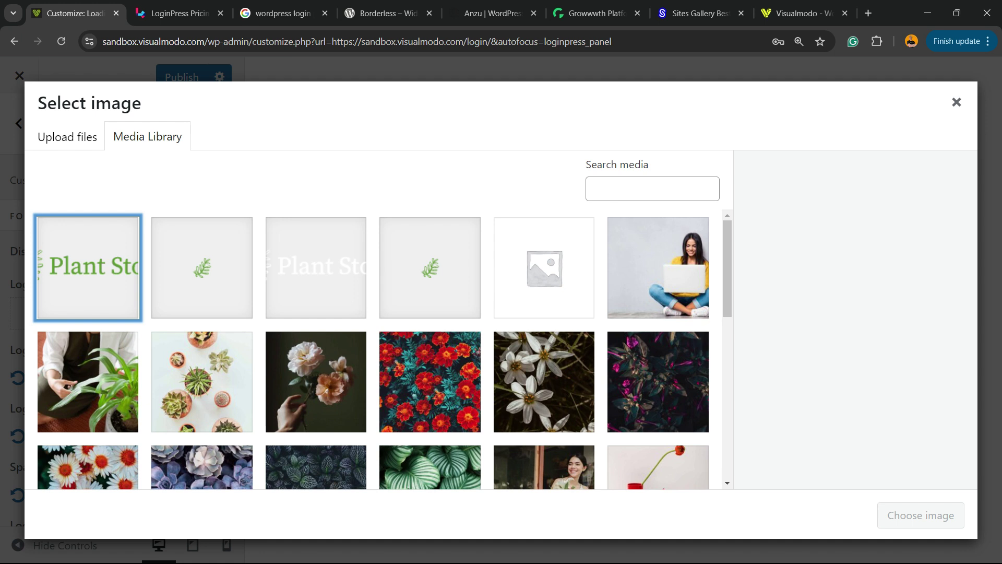
pyautogui.click(658, 268)
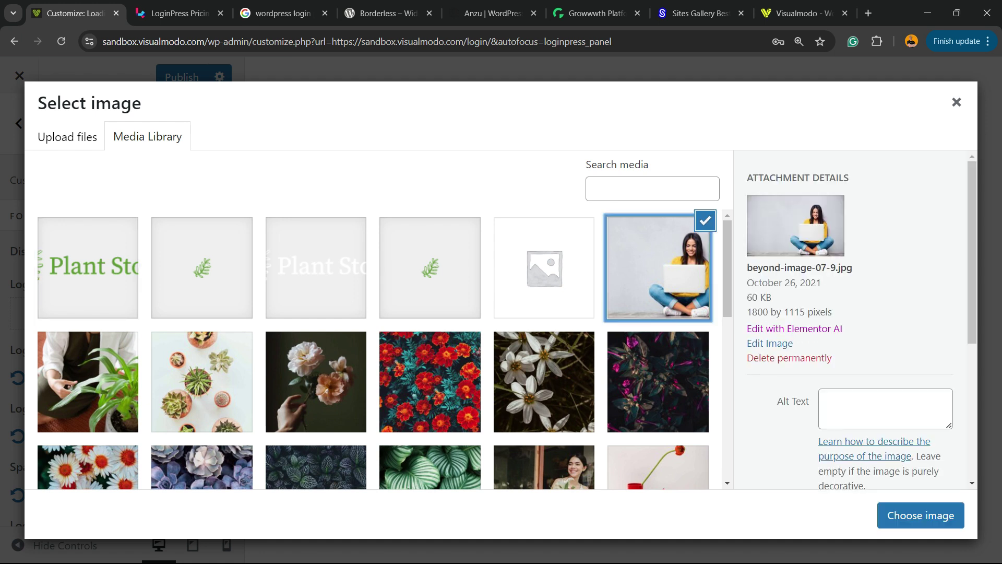
pyautogui.click(202, 268)
pyautogui.click(202, 268)
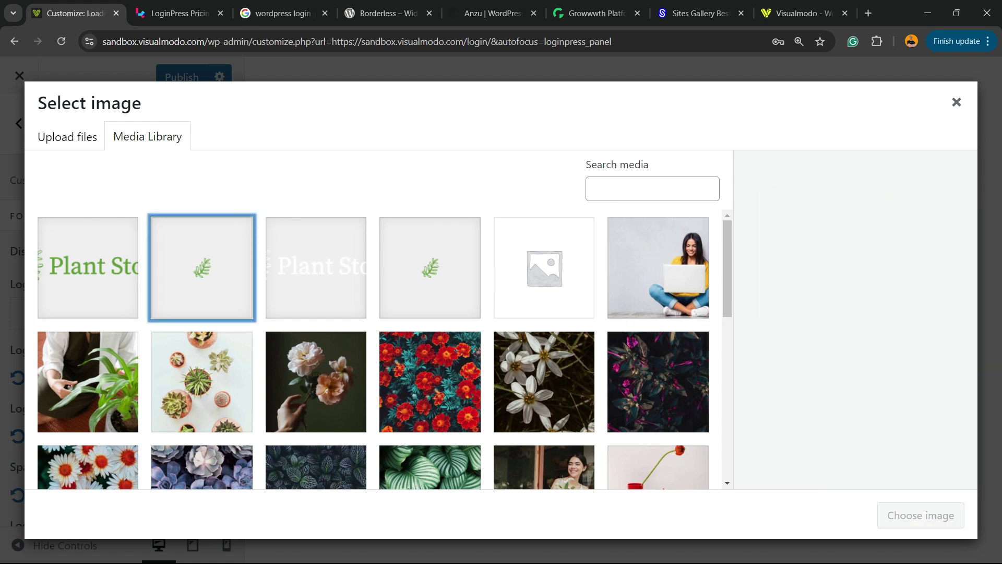
pyautogui.click(88, 268)
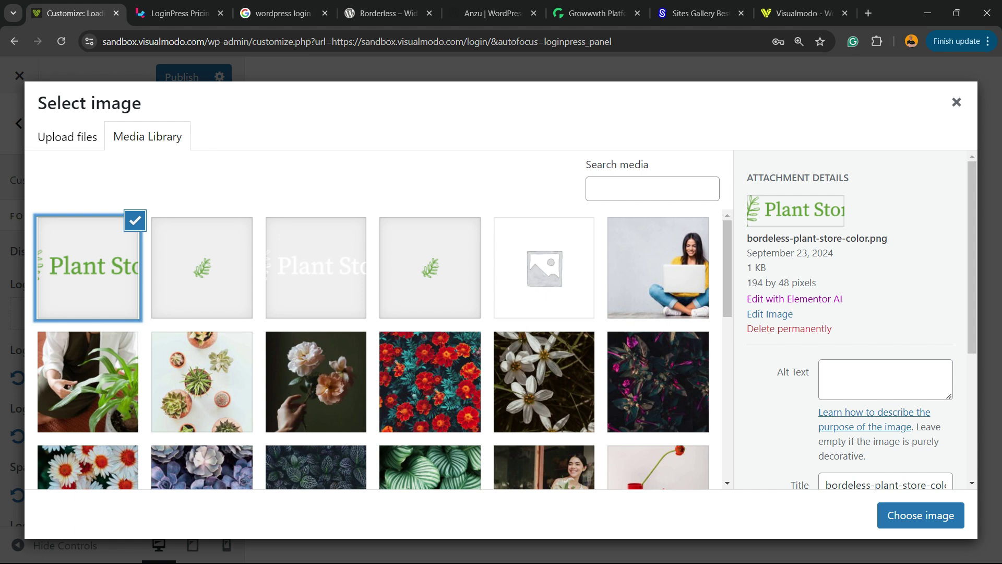
pyautogui.click(921, 515)
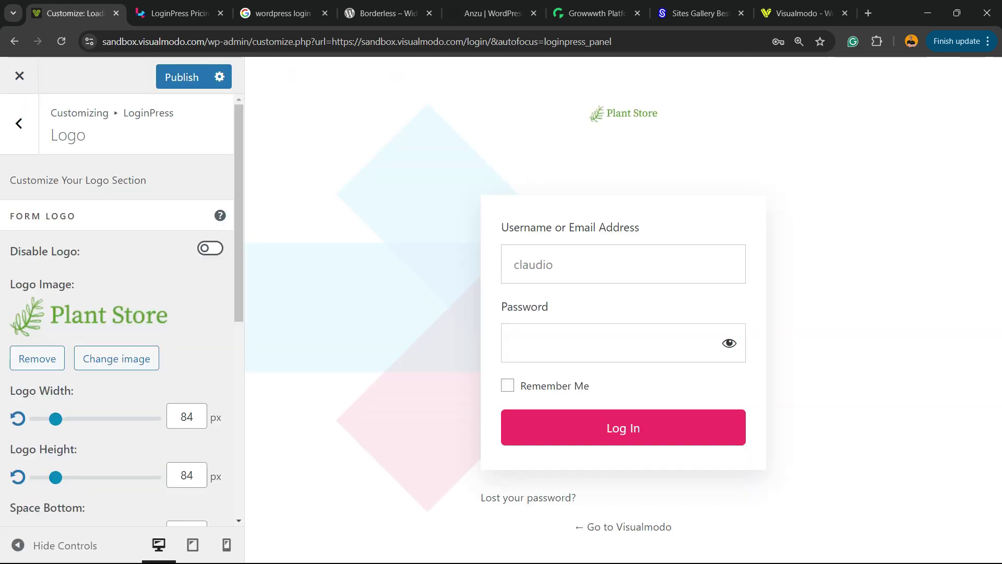
# Set the logo width to 285 px and the logo height to 63 px.
pyautogui.scroll(-3, 117, 313)
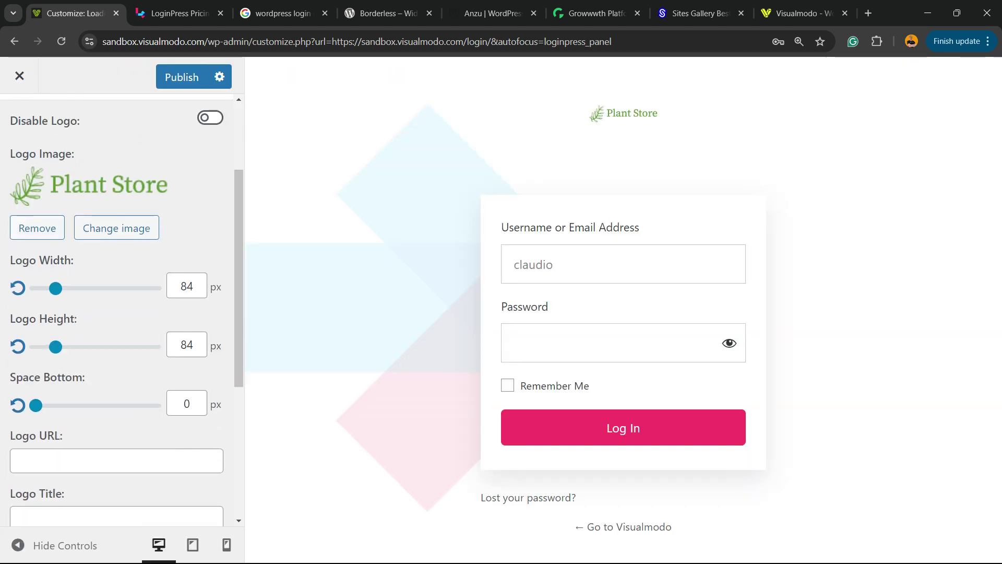
pyautogui.moveTo(55, 288); pyautogui.dragTo(104, 289)
pyautogui.moveTo(55, 346); pyautogui.dragTo(50, 346)
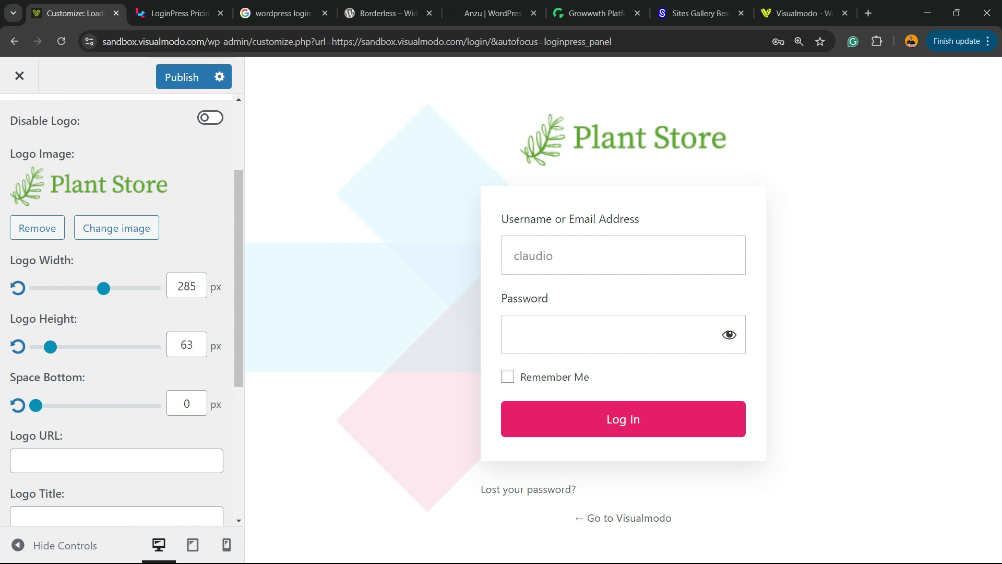
# Set the login favicon to the green leaf image beside the Plant Store logo in the media library.
pyautogui.scroll(3, 123, 308)
pyautogui.scroll(-7, 123, 308)
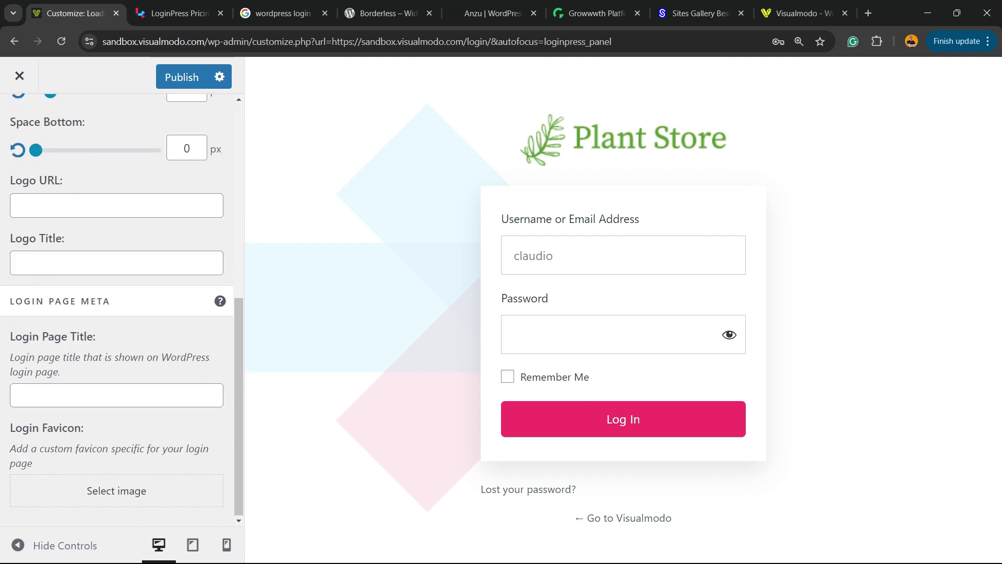
pyautogui.scroll(3, 122, 308)
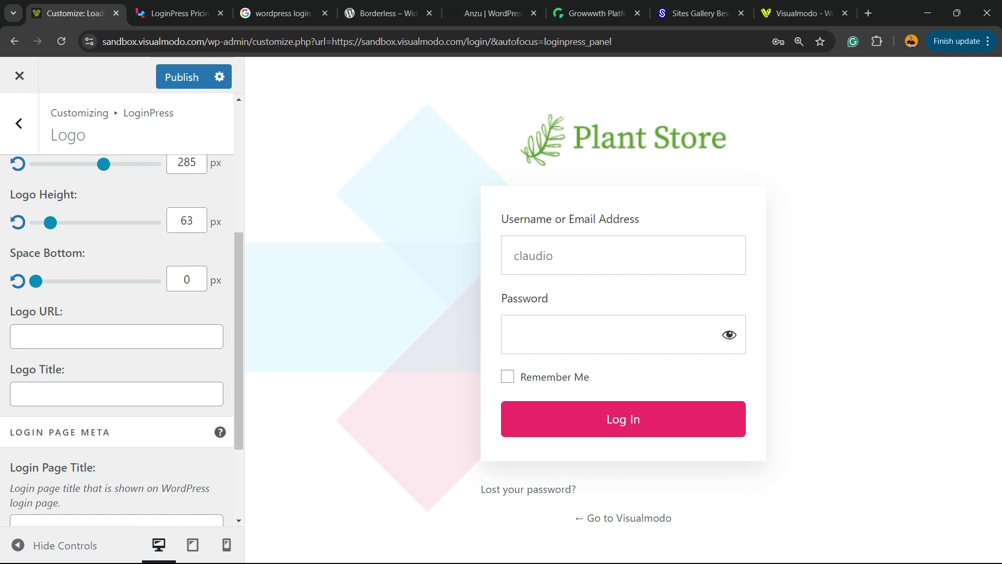
pyautogui.click(116, 337)
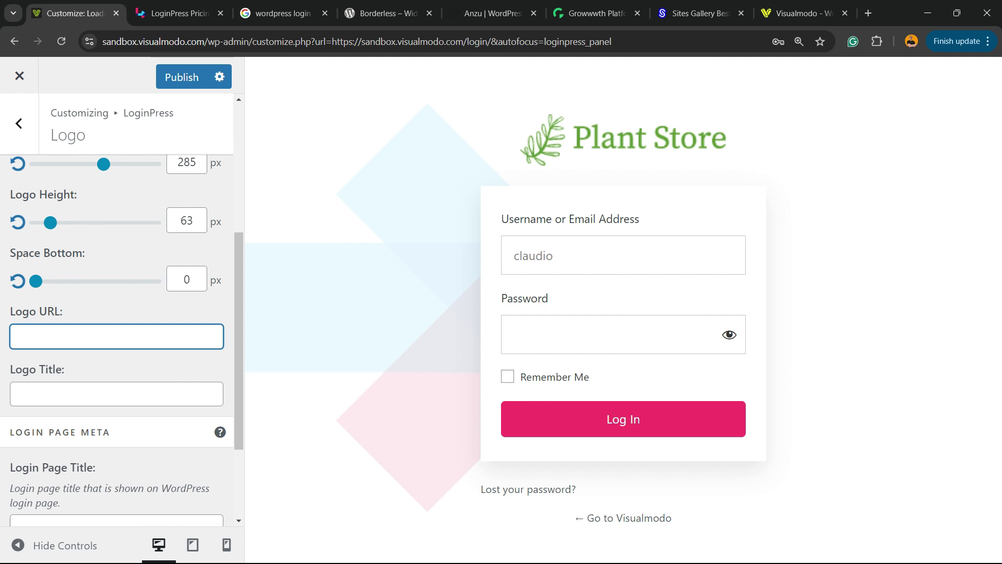
pyautogui.scroll(-2, 117, 308)
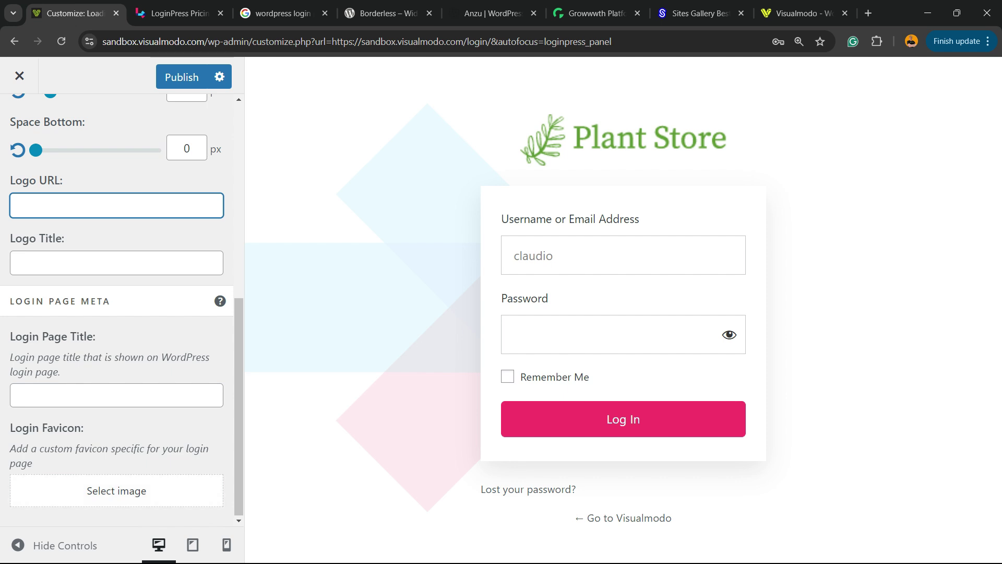
pyautogui.click(117, 490)
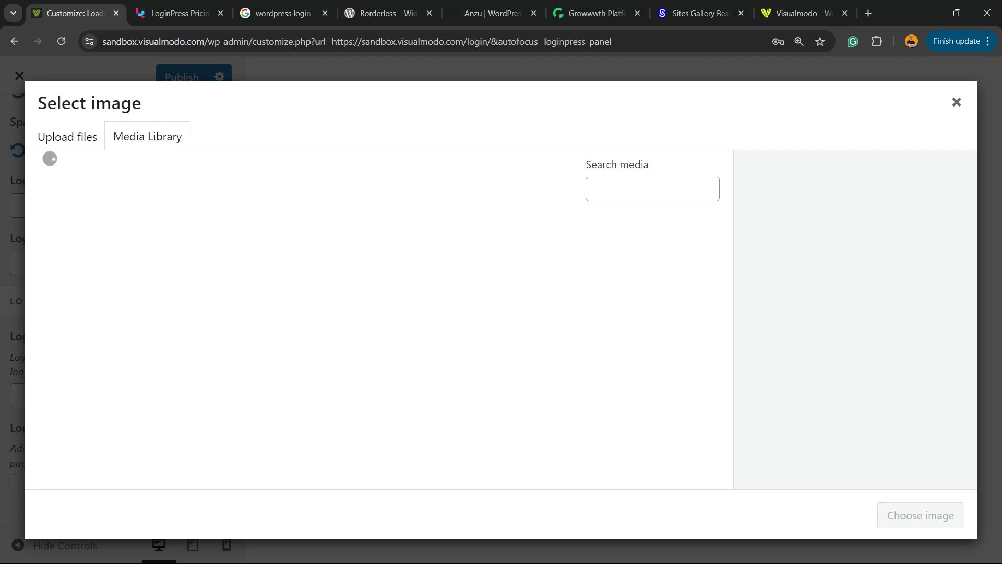
pyautogui.click(202, 268)
pyautogui.click(921, 515)
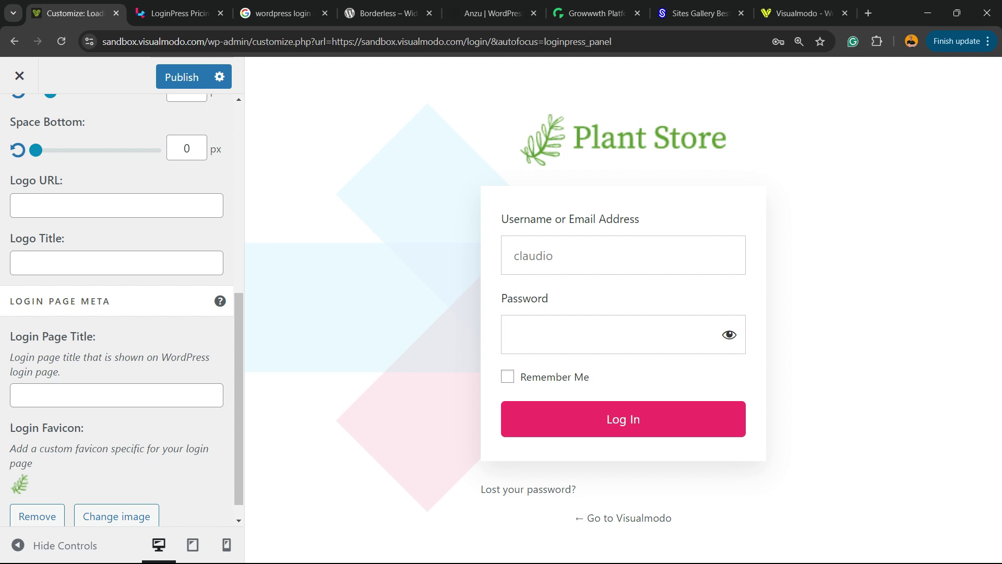
# Leave the Logo section and publish the login page changes.
pyautogui.scroll(-1, 117, 310)
pyautogui.scroll(7, 117, 310)
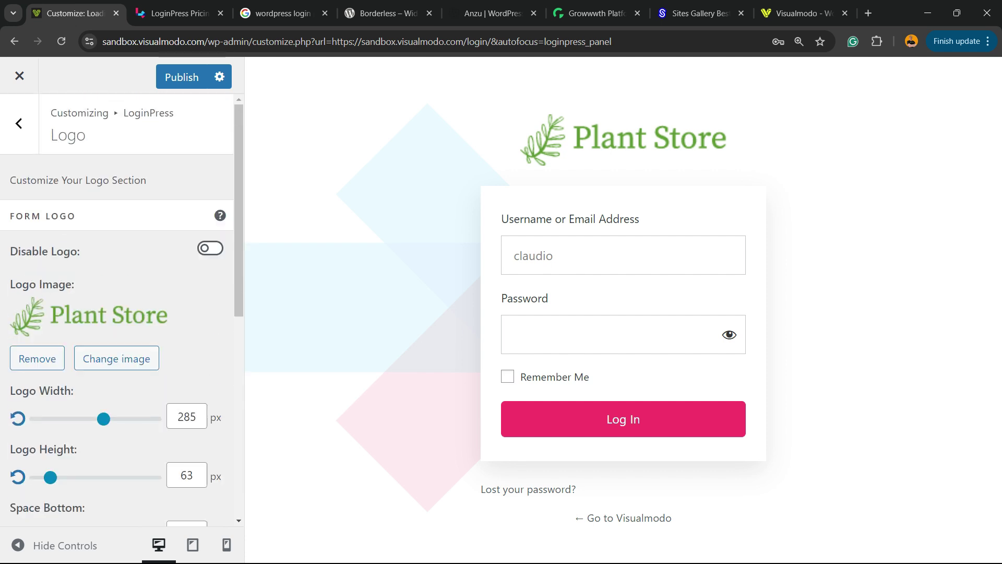
pyautogui.click(18, 123)
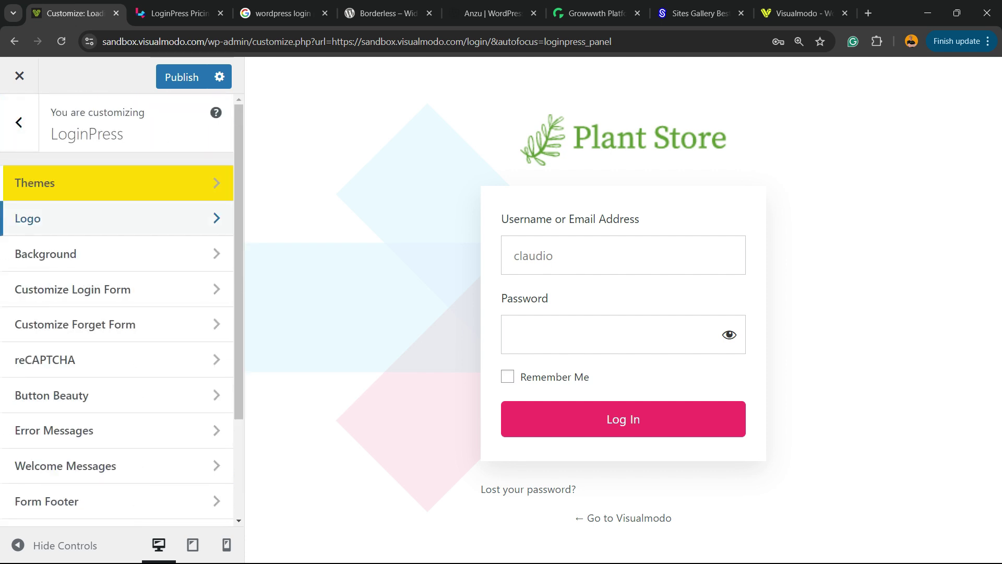
pyautogui.click(181, 77)
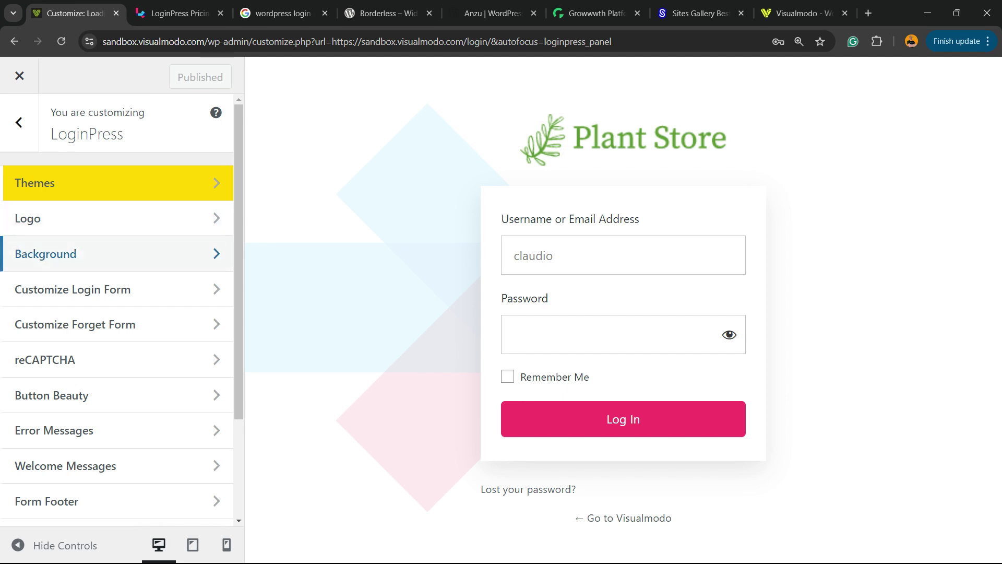
# Set the login page background to the blue snowy canyon night image from the gallery and enable the background video option.
pyautogui.click(78, 254)
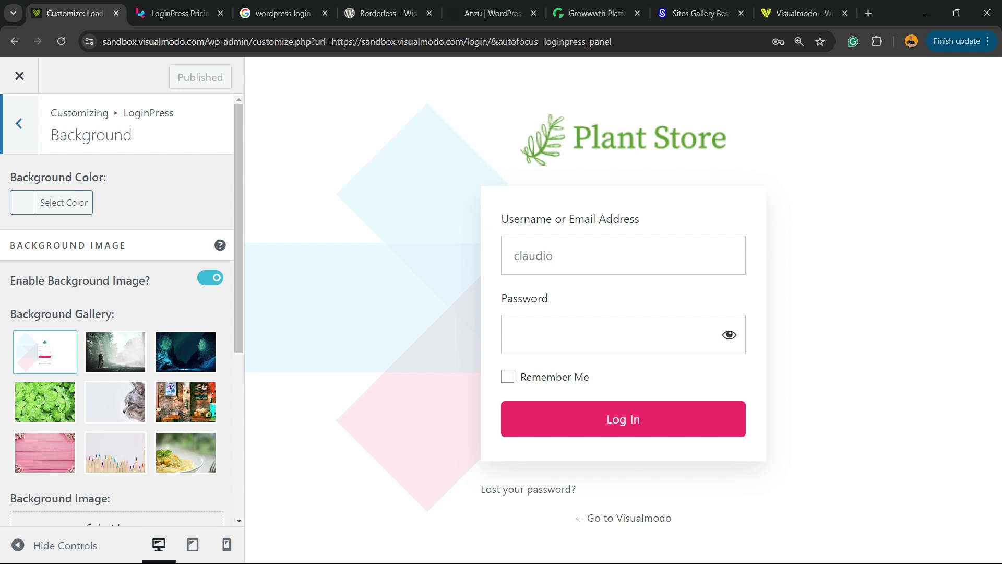
pyautogui.click(185, 351)
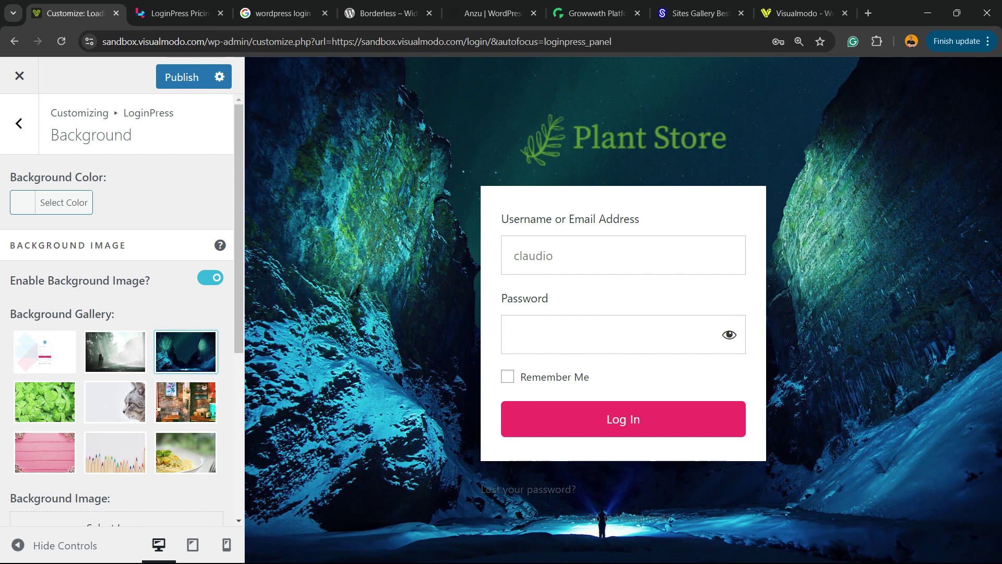
pyautogui.scroll(-5, 117, 313)
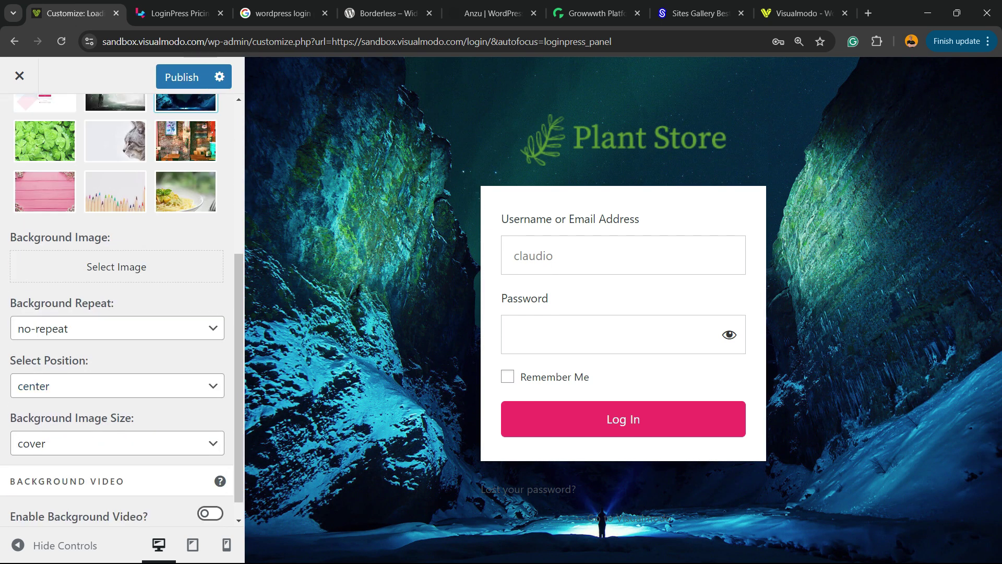
pyautogui.scroll(-1, 117, 314)
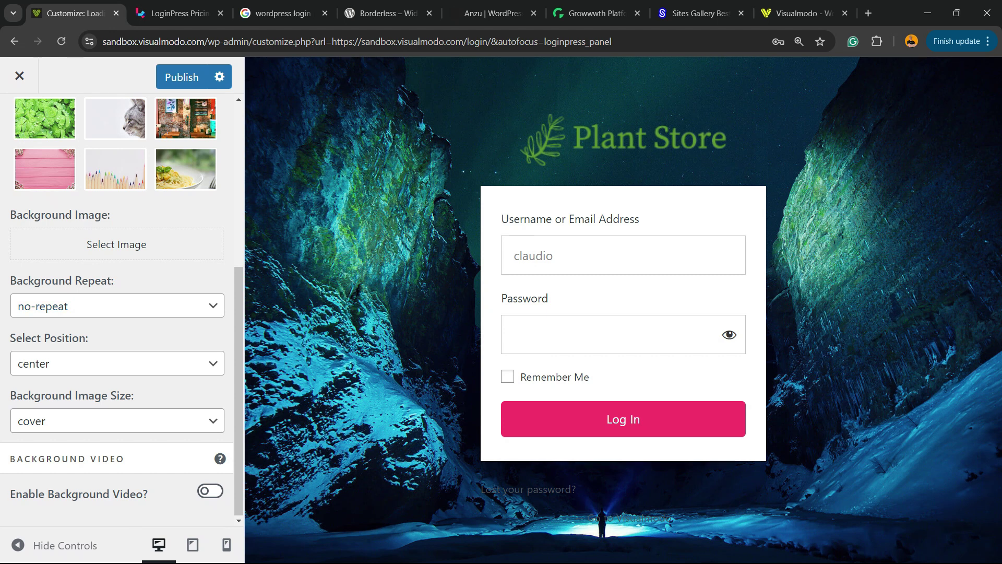
pyautogui.click(210, 491)
pyautogui.click(210, 491)
pyautogui.click(210, 491)
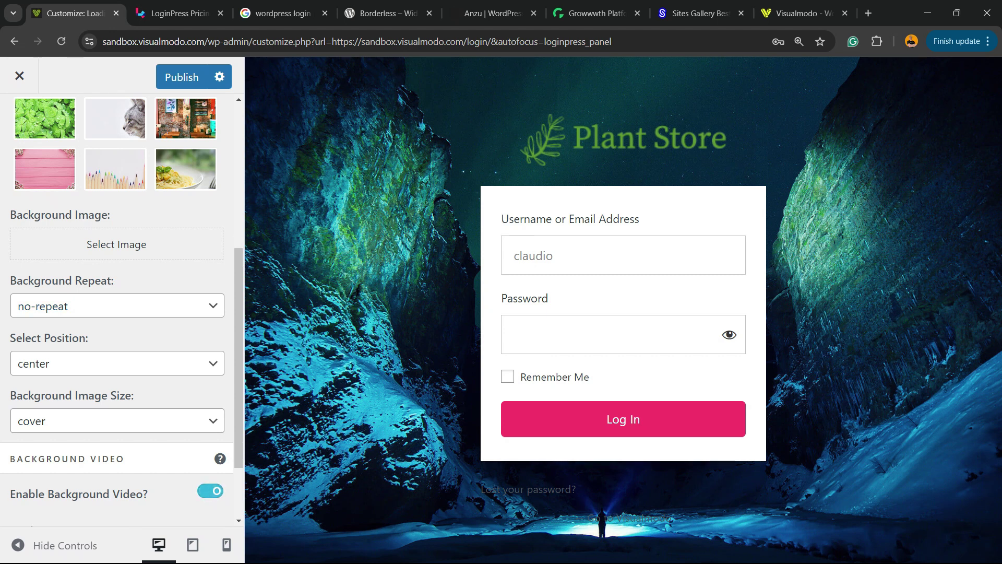
pyautogui.scroll(-2, 210, 491)
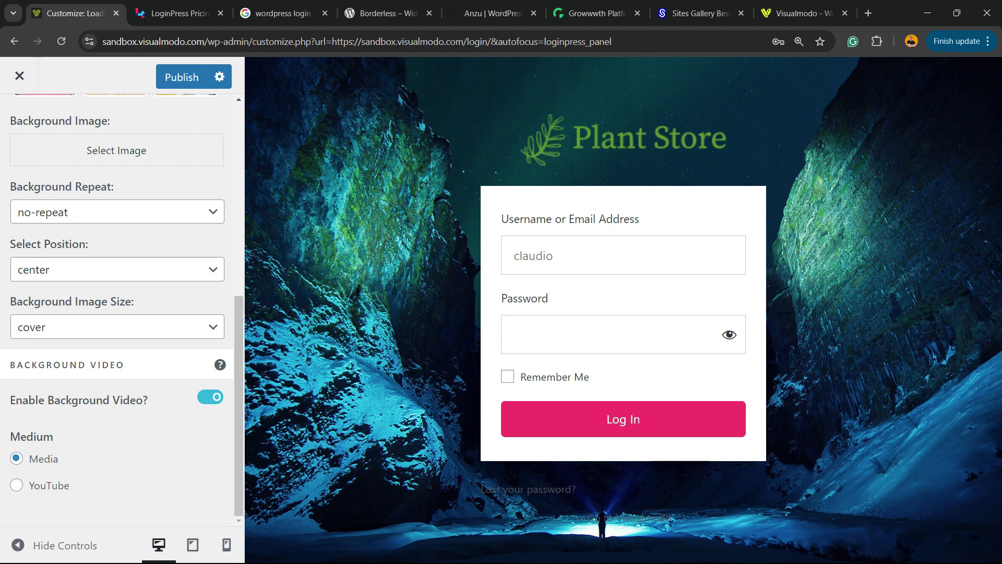
pyautogui.scroll(7, 117, 314)
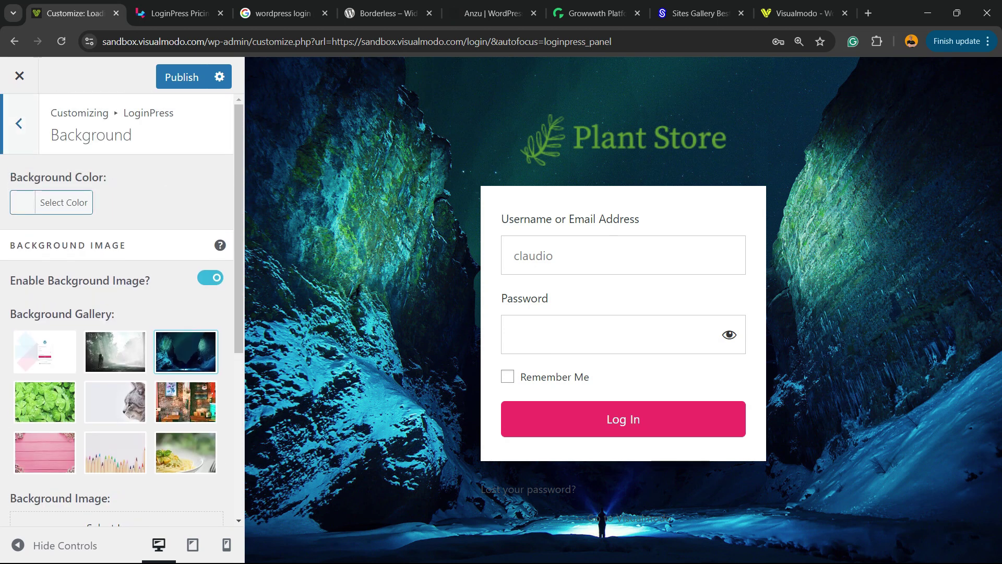
# Open the Customize Login Form section and examine its form and input field settings.
pyautogui.click(19, 124)
pyautogui.click(74, 289)
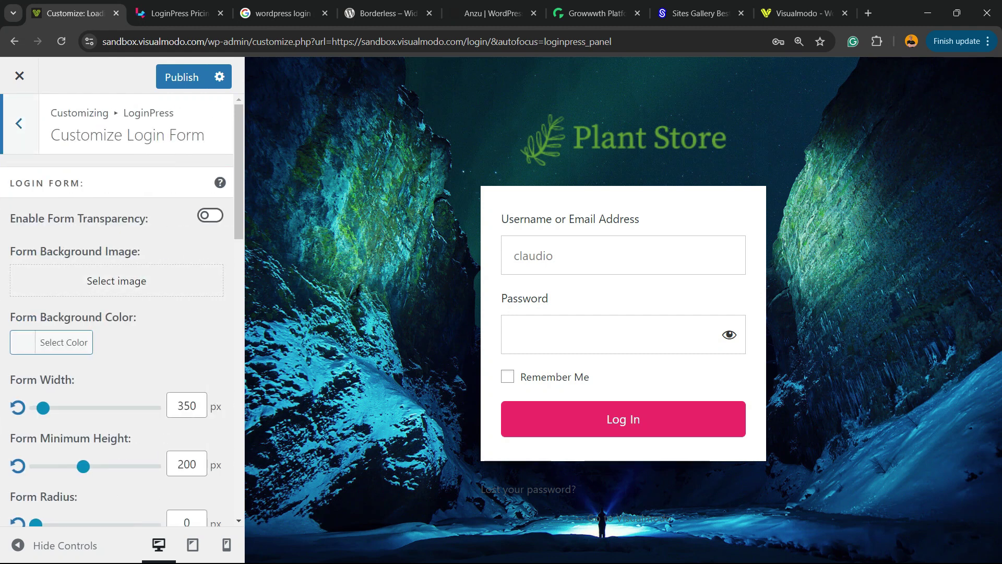
pyautogui.scroll(-8, 120, 313)
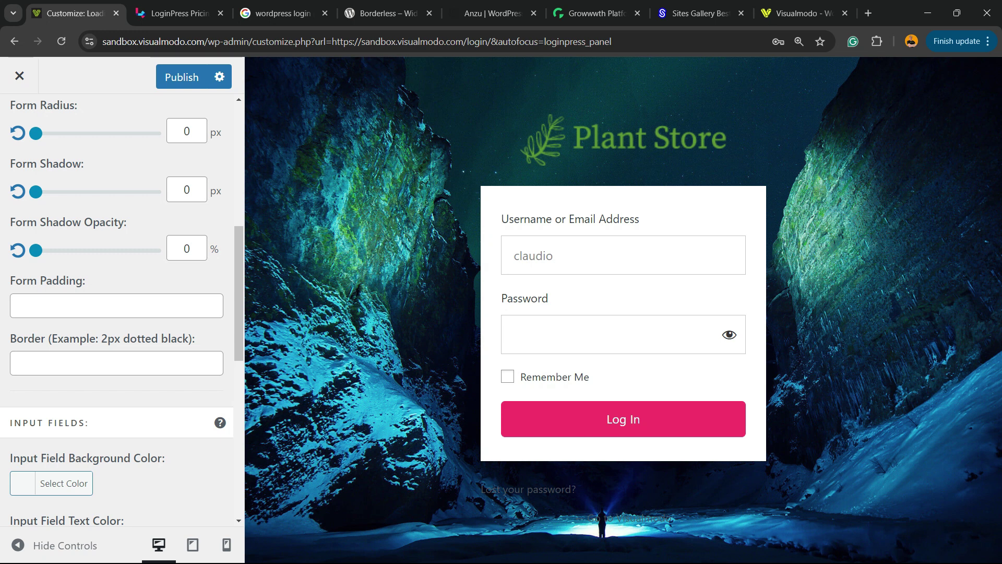
pyautogui.scroll(8, 120, 313)
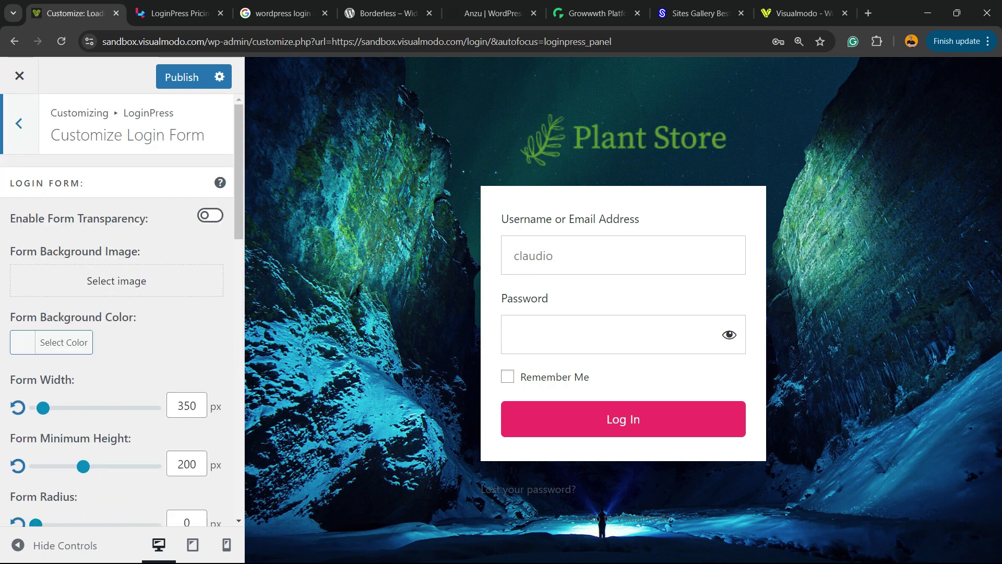
# Examine the settings in the Customize Forget Form and reCAPTCHA sections of the LoginPress customizer.
pyautogui.click(19, 124)
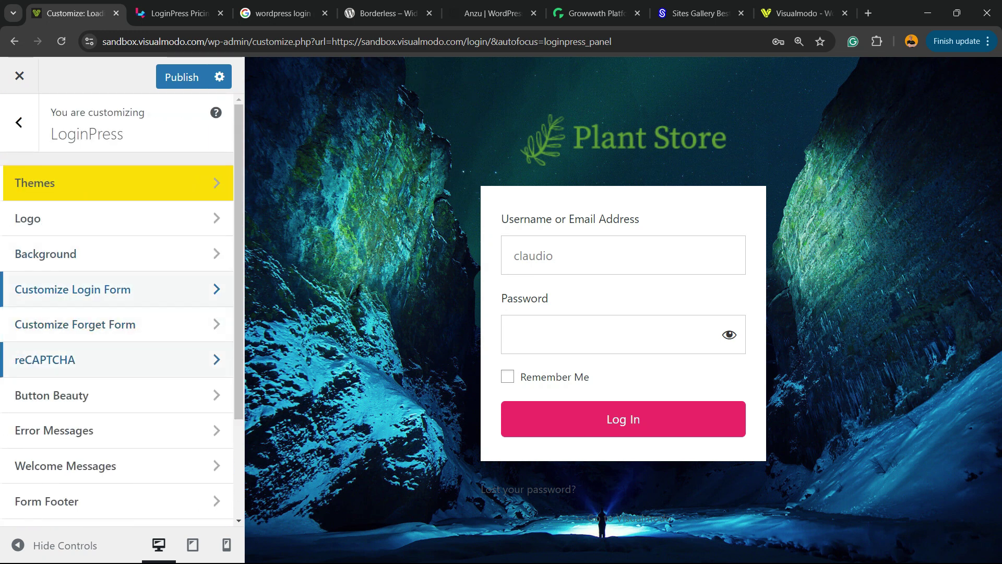
pyautogui.click(75, 324)
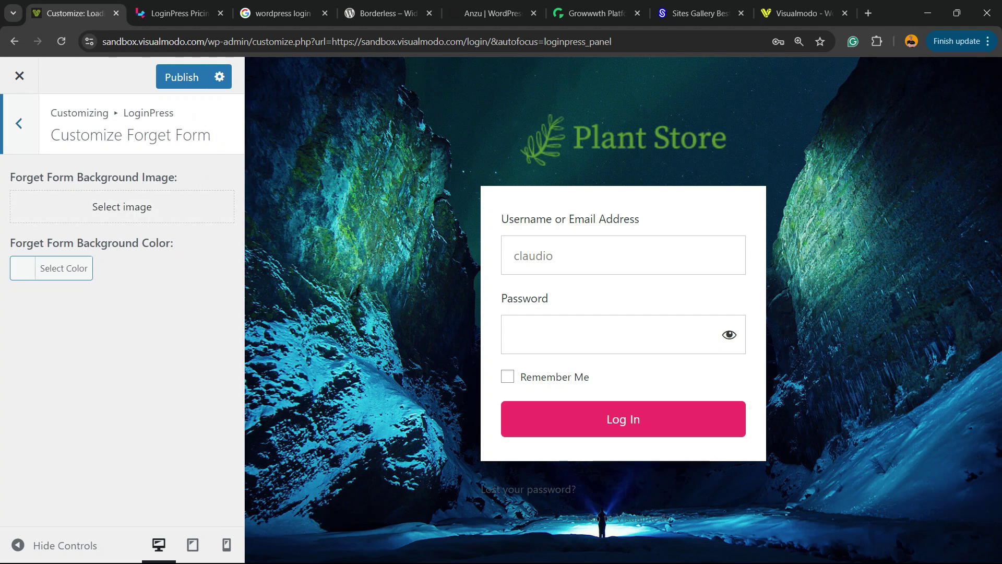
pyautogui.click(19, 124)
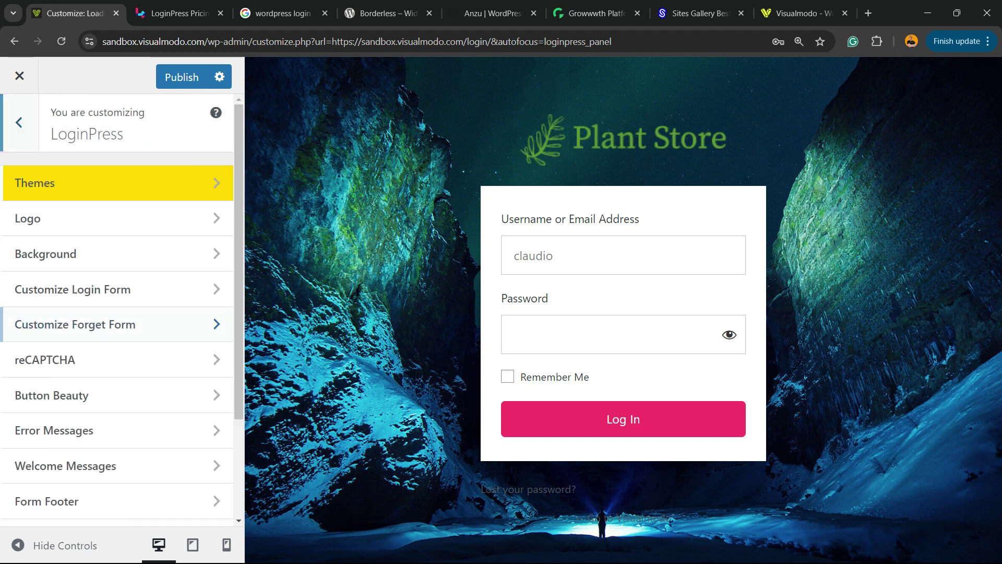
pyautogui.click(45, 359)
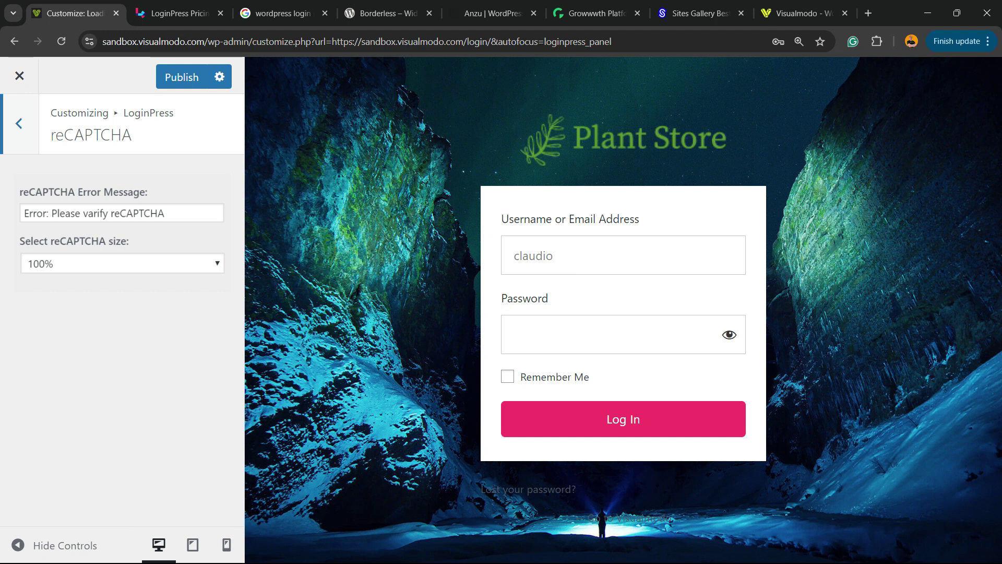
pyautogui.click(19, 124)
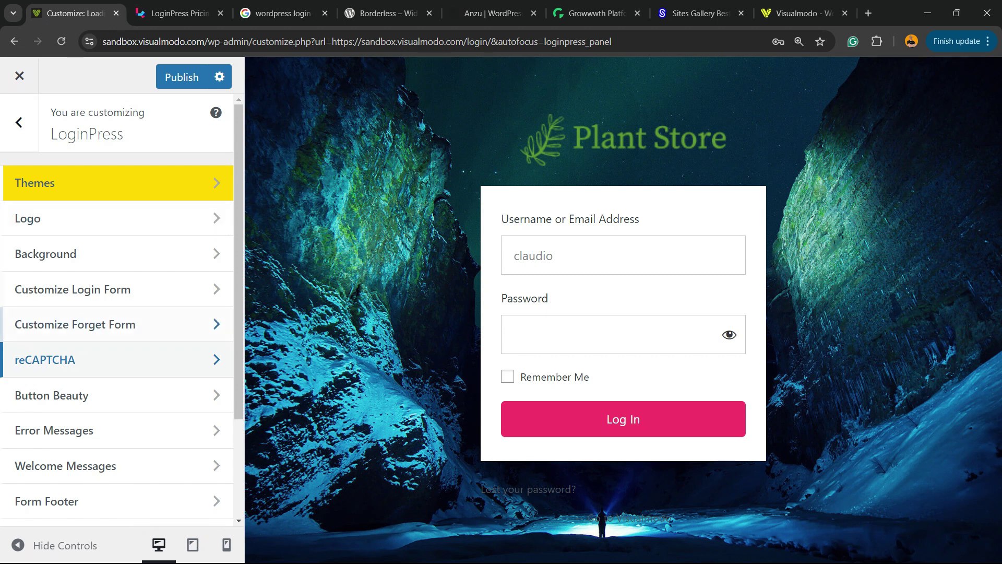
# Set the login button's color to #191919 in the Button Beauty section and return to the LoginPress sections.
pyautogui.click(51, 395)
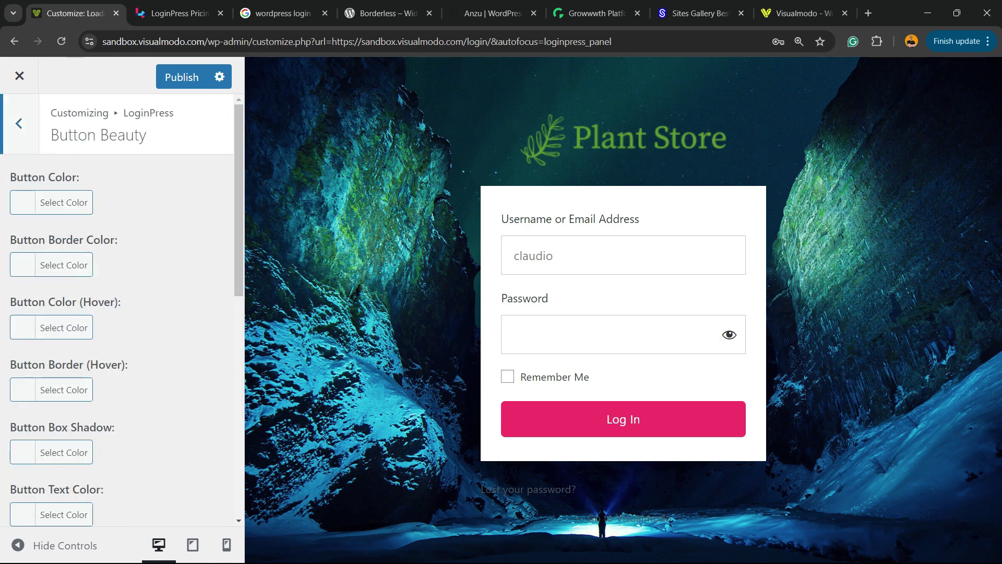
pyautogui.scroll(-2, 120, 314)
pyautogui.scroll(-6, 120, 313)
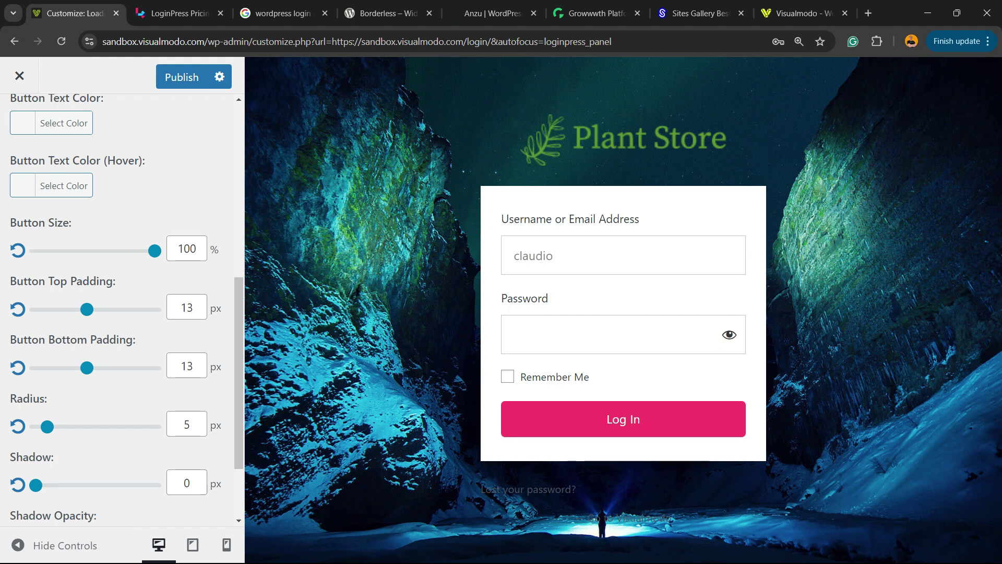
pyautogui.scroll(-2, 120, 313)
pyautogui.scroll(7, 120, 313)
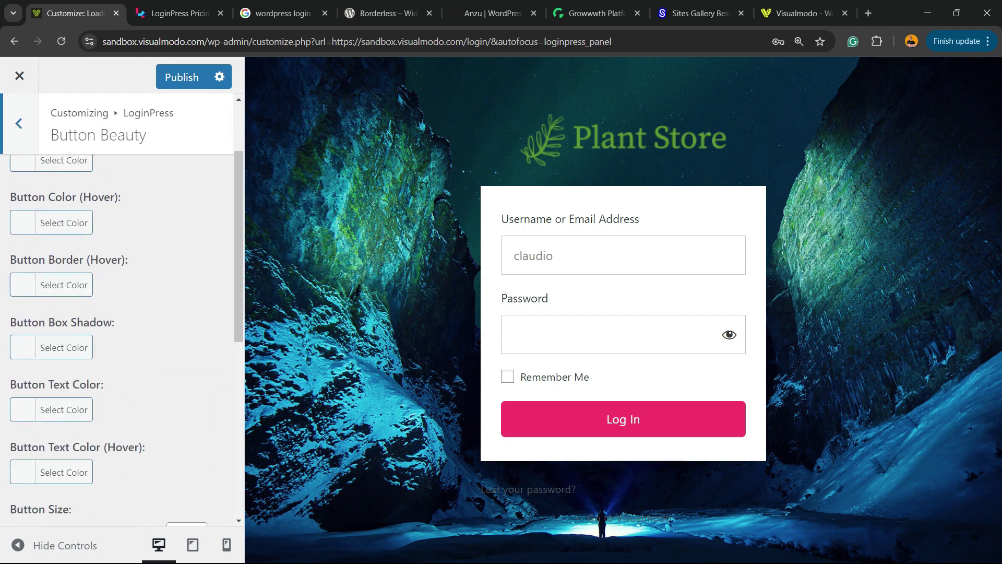
pyautogui.scroll(2, 120, 313)
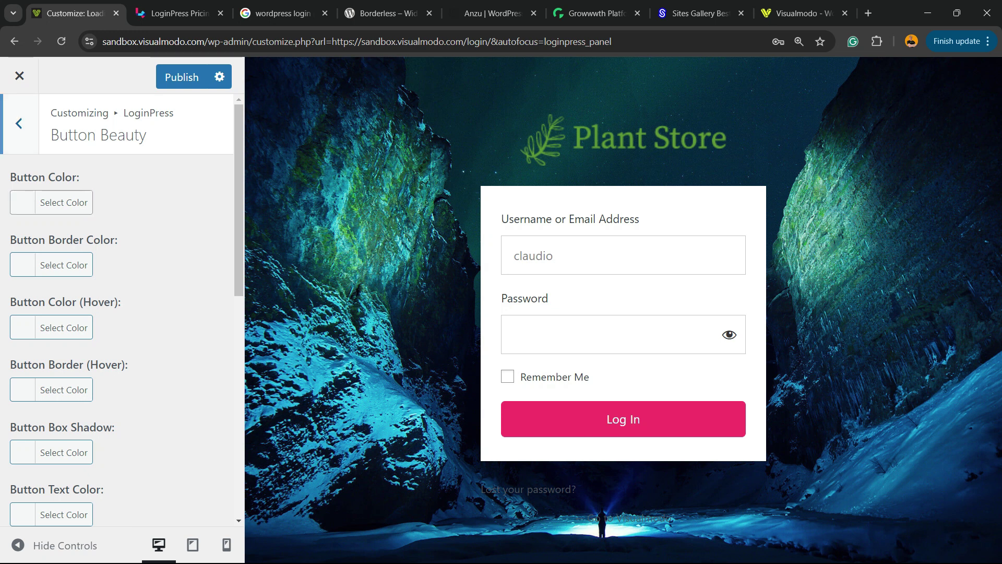
pyautogui.click(51, 202)
pyautogui.click(117, 322)
pyautogui.moveTo(117, 322); pyautogui.dragTo(20, 368)
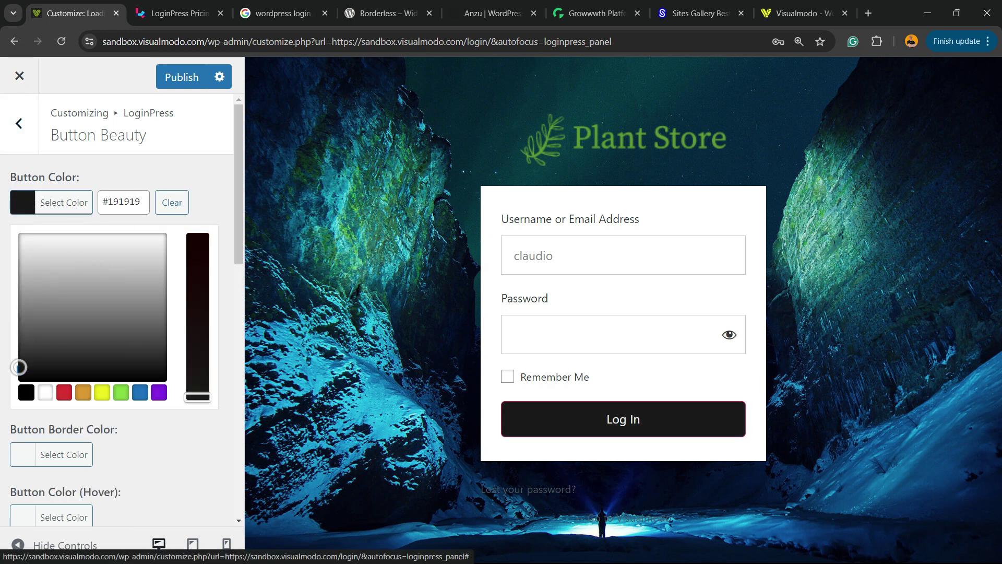
pyautogui.press('Escape')
pyautogui.press('Escape')
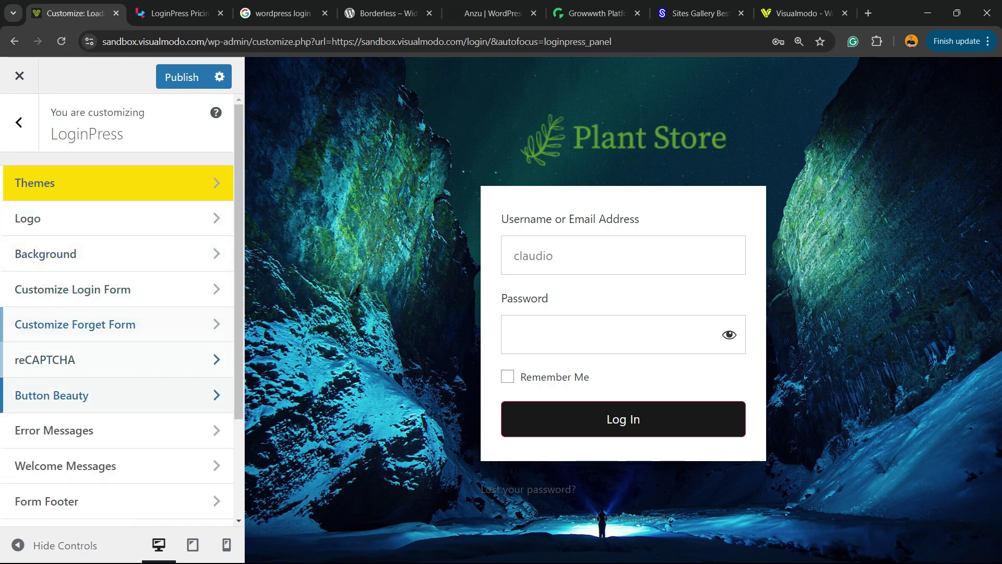
# Examine the message fields in the Error Messages section, from incorrect username through mismatched passwords.
pyautogui.click(117, 430)
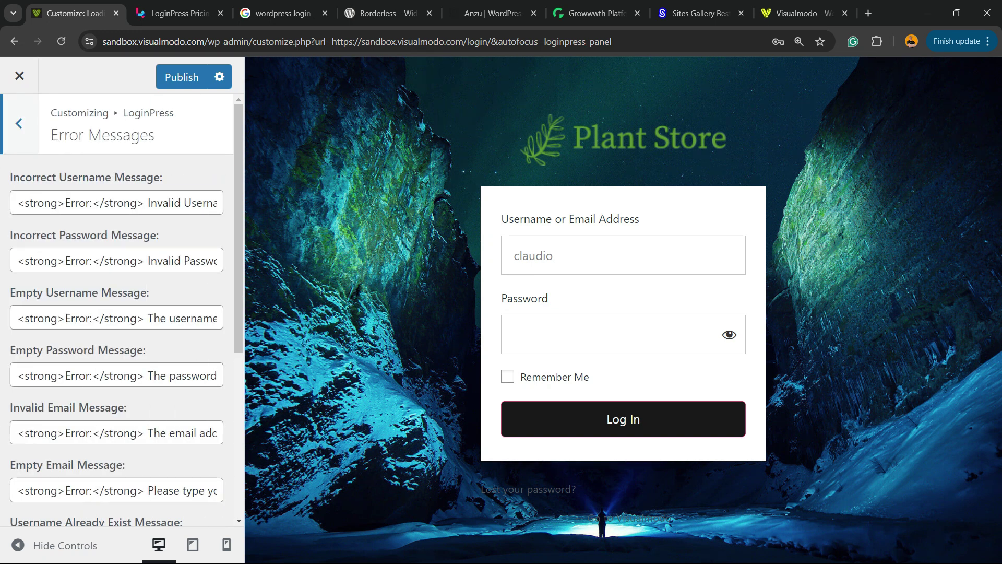
pyautogui.scroll(-5, 117, 313)
pyautogui.tripleClick(116, 264)
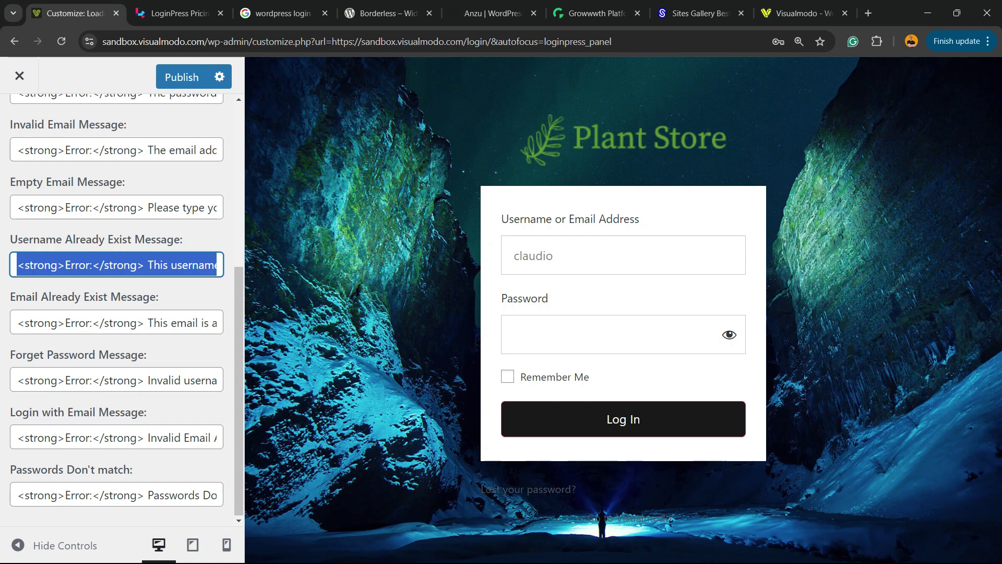
pyautogui.scroll(5, 117, 313)
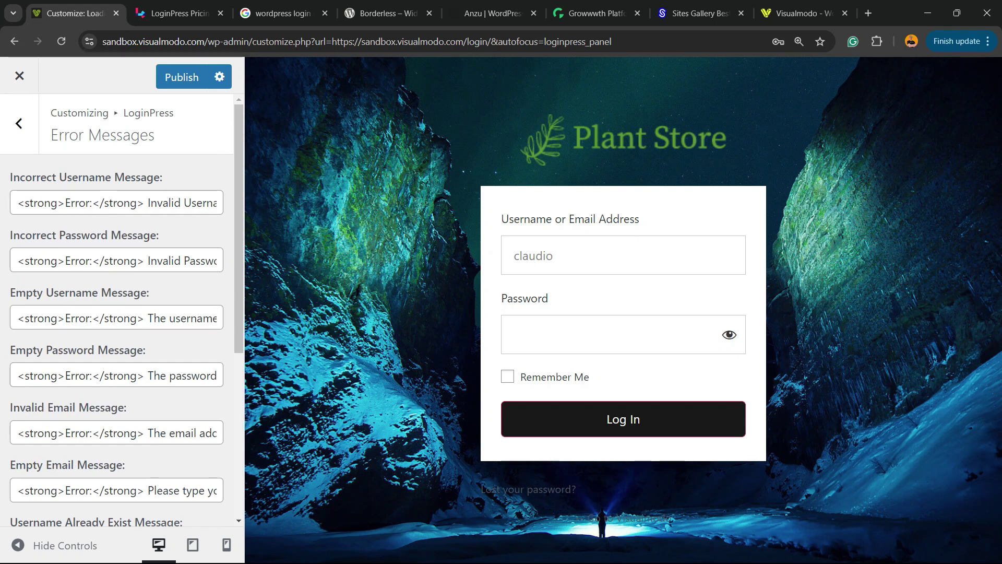
pyautogui.scroll(-5, 122, 313)
pyautogui.scroll(5, 122, 313)
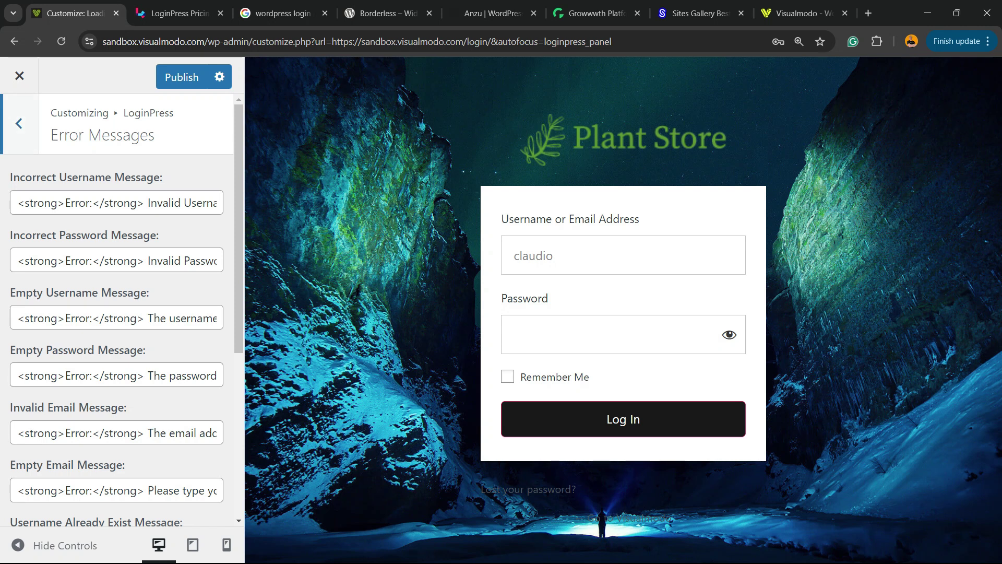
pyautogui.click(19, 123)
# Examine the Welcome Messages section's lost password, login, registration and logout messages and its message field styling.
pyautogui.scroll(-2, 117, 313)
pyautogui.scroll(-1, 57, 344)
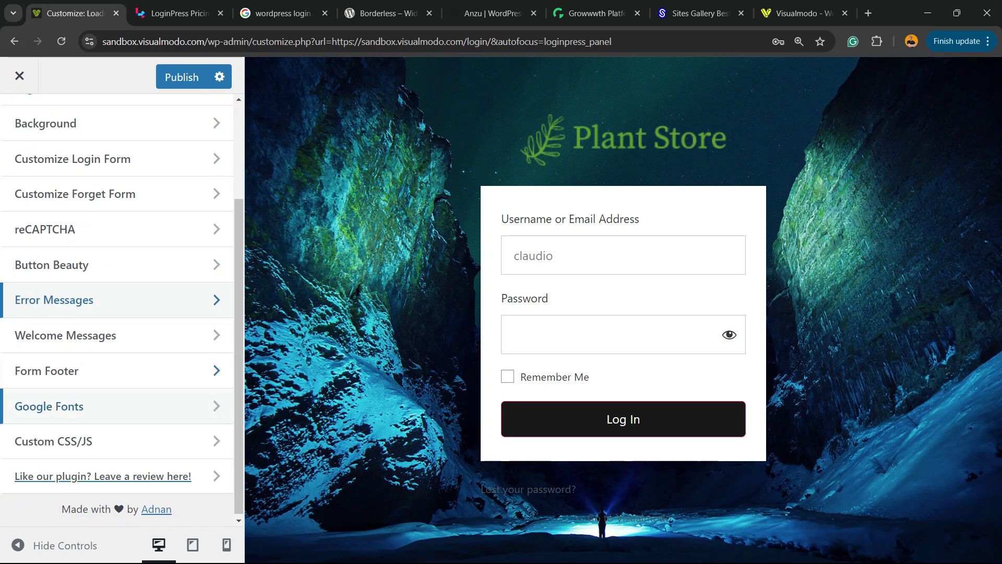
pyautogui.click(57, 334)
pyautogui.scroll(-1, 123, 308)
pyautogui.scroll(1, 122, 308)
pyautogui.scroll(-1, 122, 308)
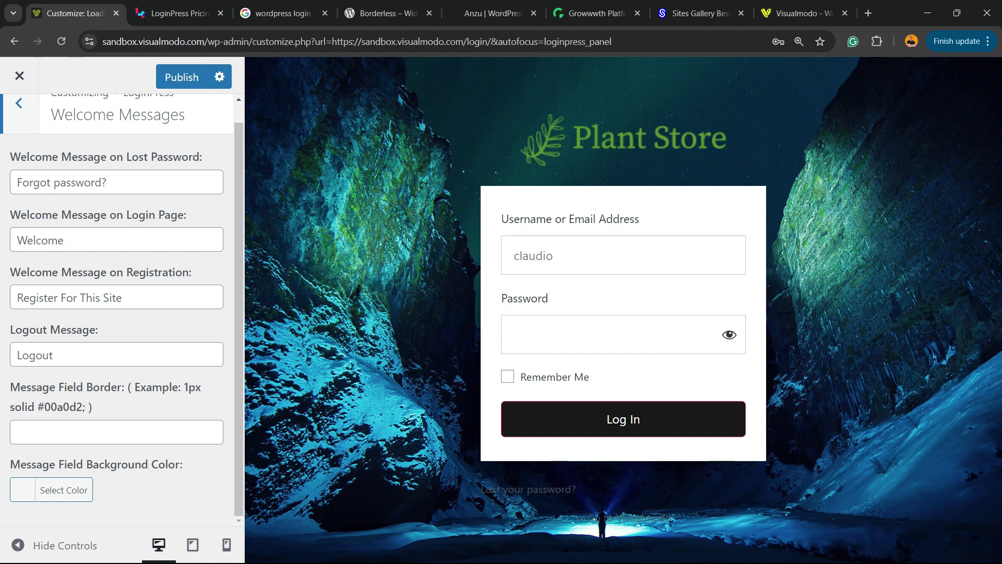
pyautogui.press('Escape')
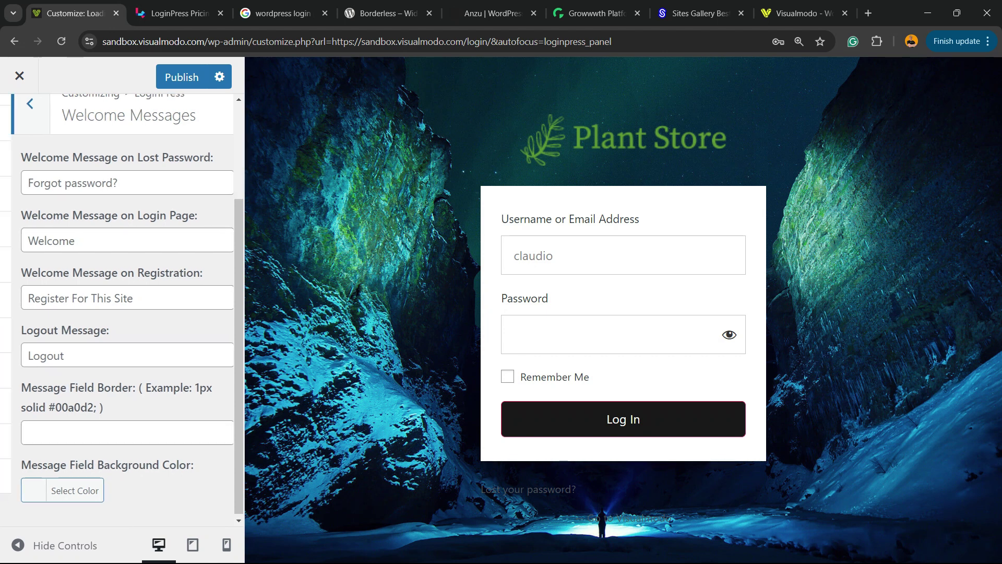
# Enable the copyright note in the LoginPress footer text settings of the Form Footer section.
pyautogui.click(117, 370)
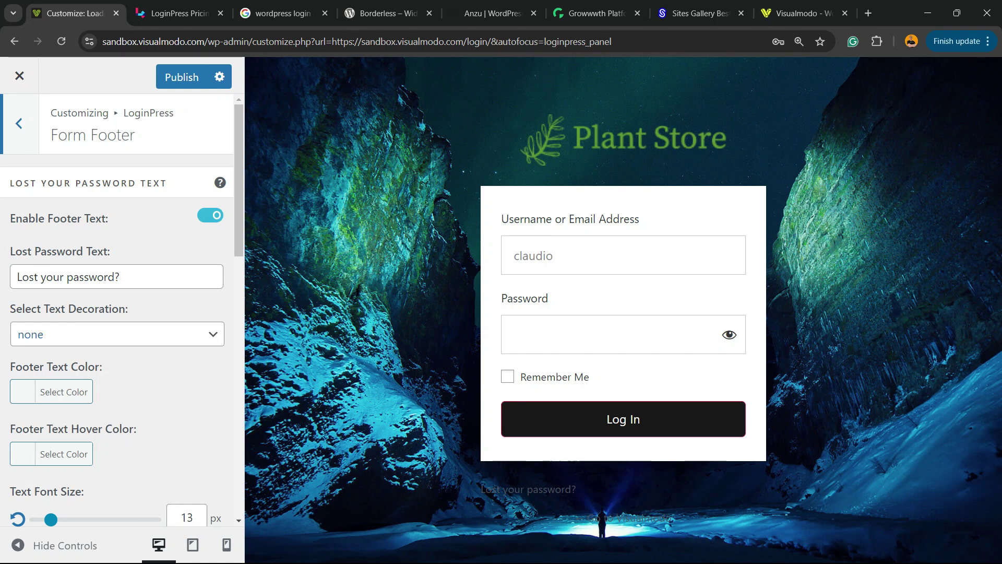
pyautogui.scroll(-5, 117, 308)
pyautogui.scroll(-5, 117, 308)
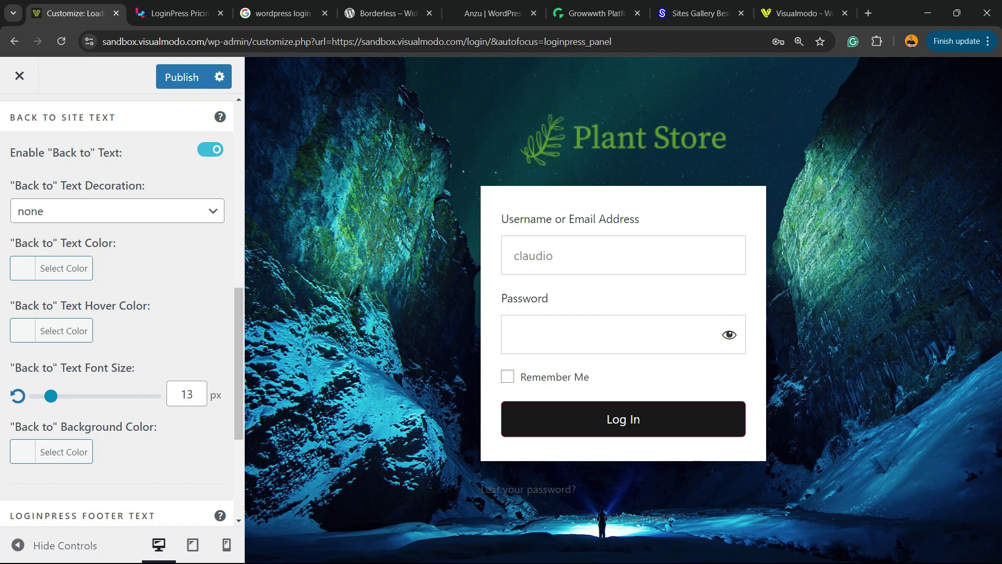
pyautogui.scroll(-3, 117, 313)
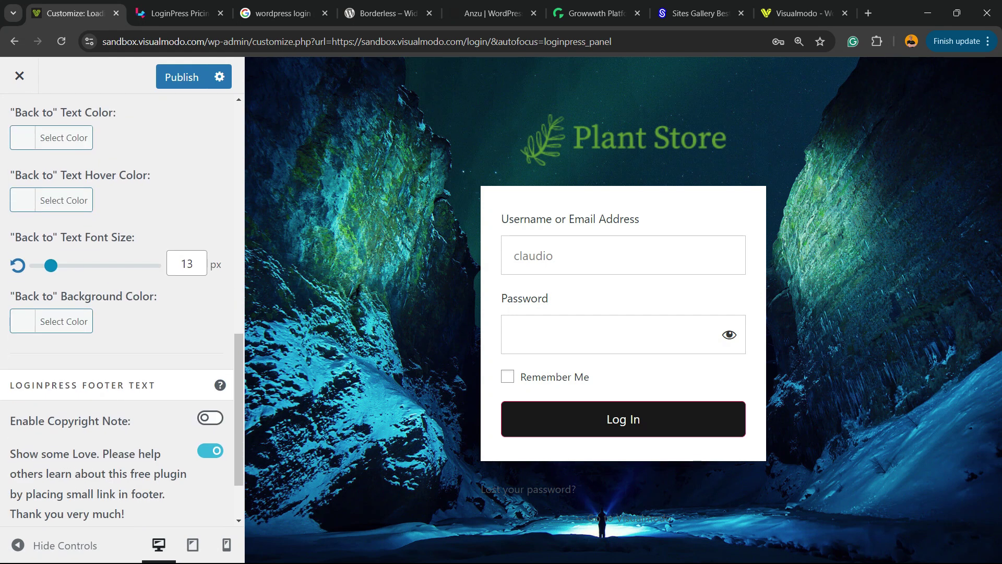
pyautogui.scroll(-2, 117, 313)
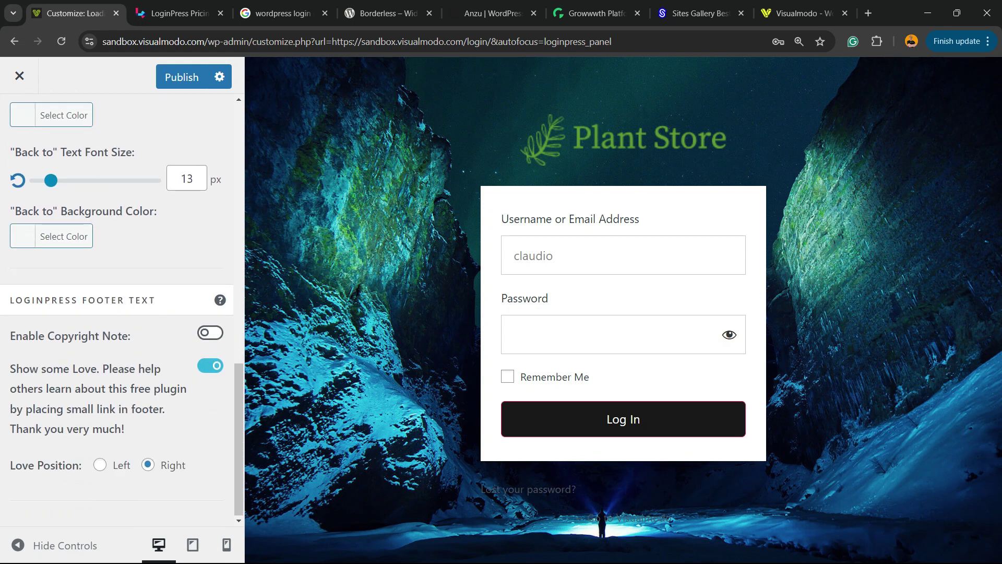
pyautogui.click(210, 333)
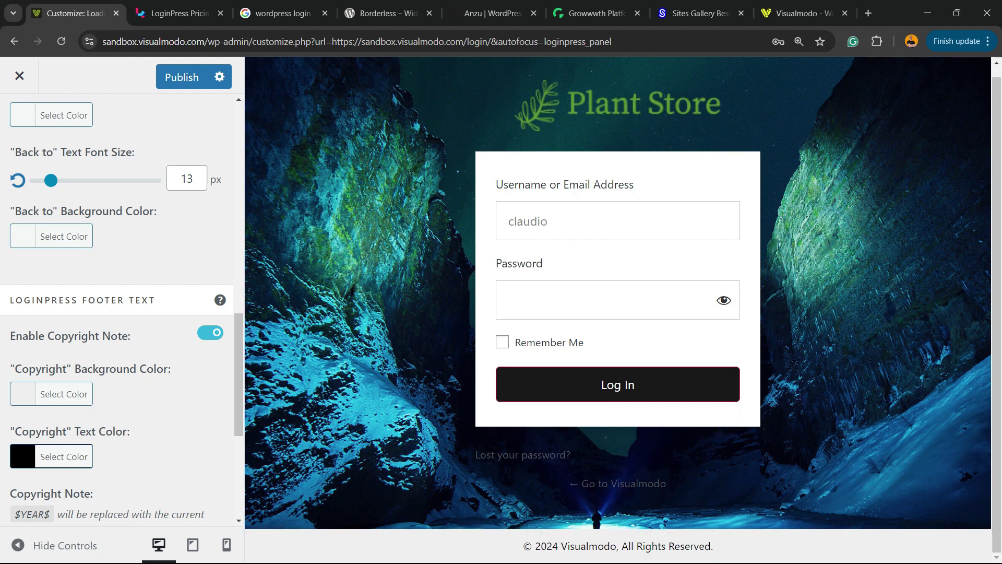
pyautogui.scroll(10, 117, 314)
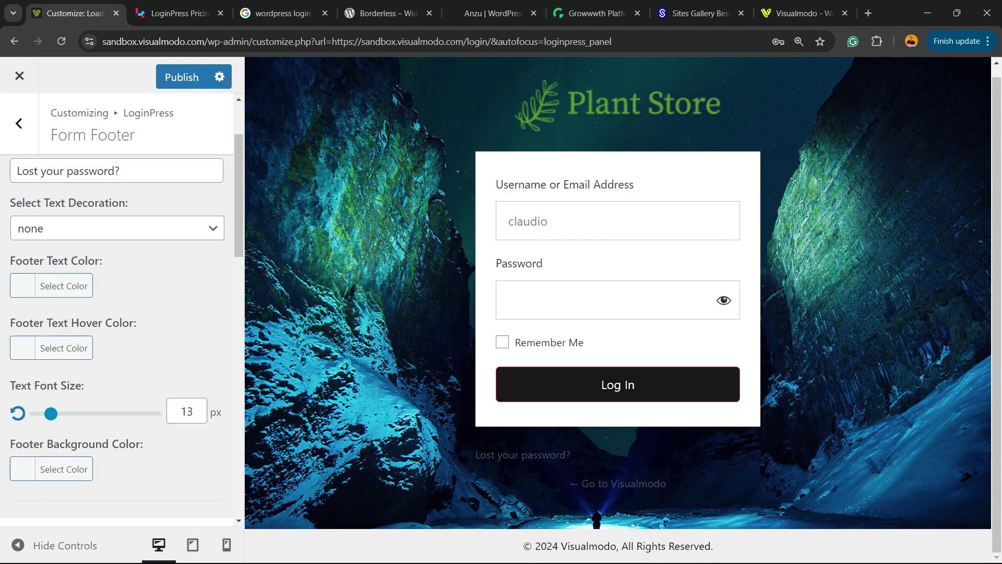
pyautogui.click(18, 123)
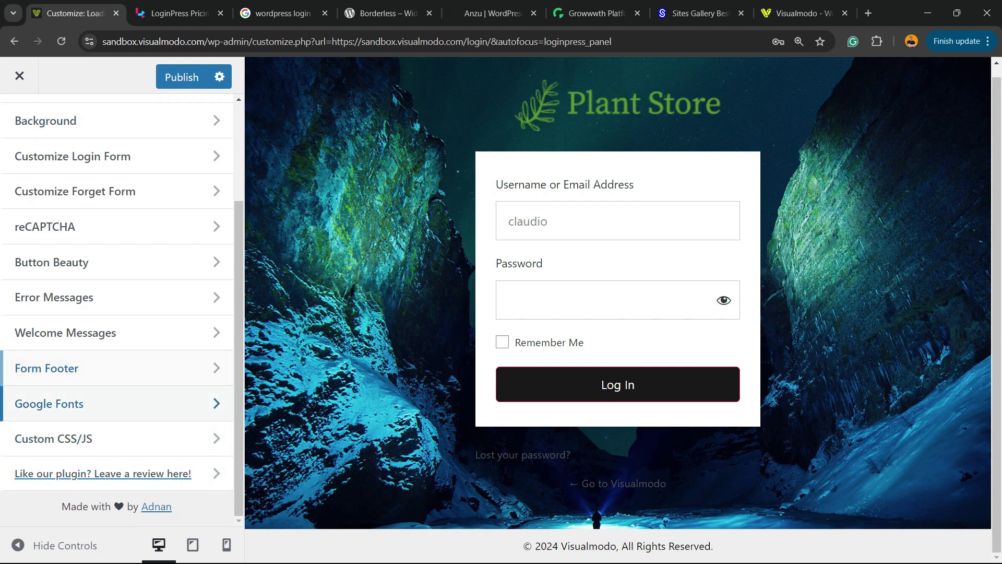
# Examine the font choices in the Google Fonts section and the code fields in the Custom CSS/JS section.
pyautogui.click(49, 403)
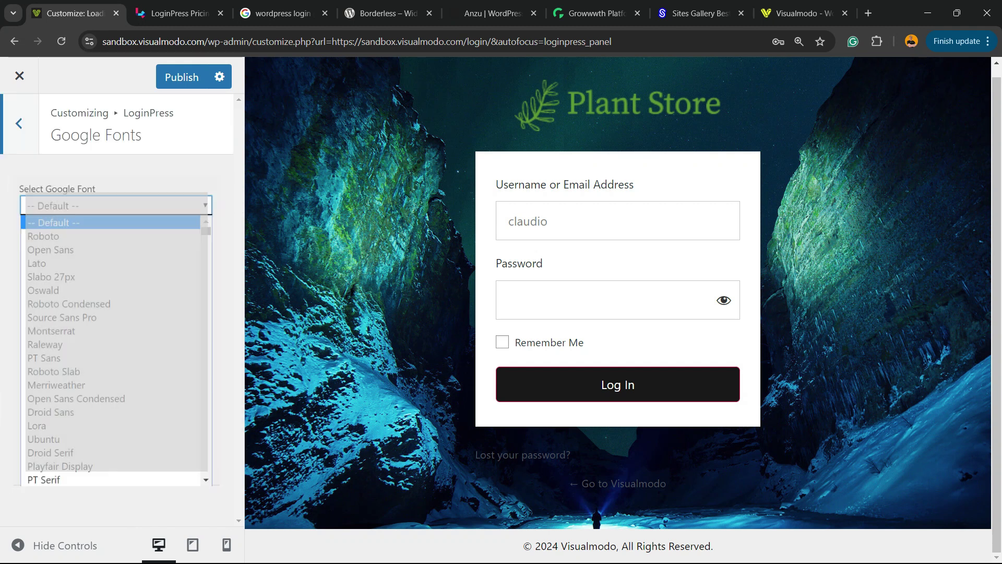
pyautogui.press('Escape')
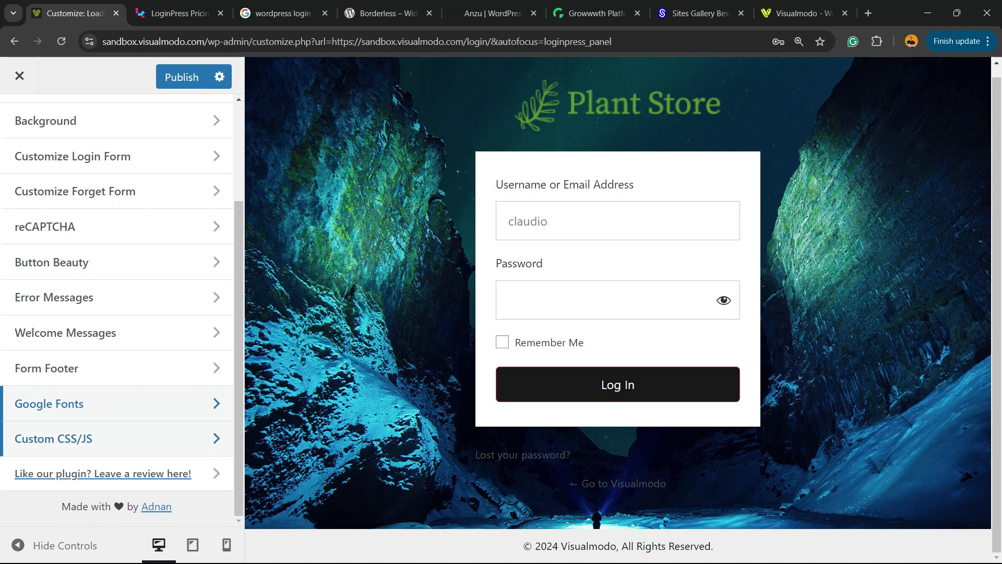
pyautogui.click(53, 440)
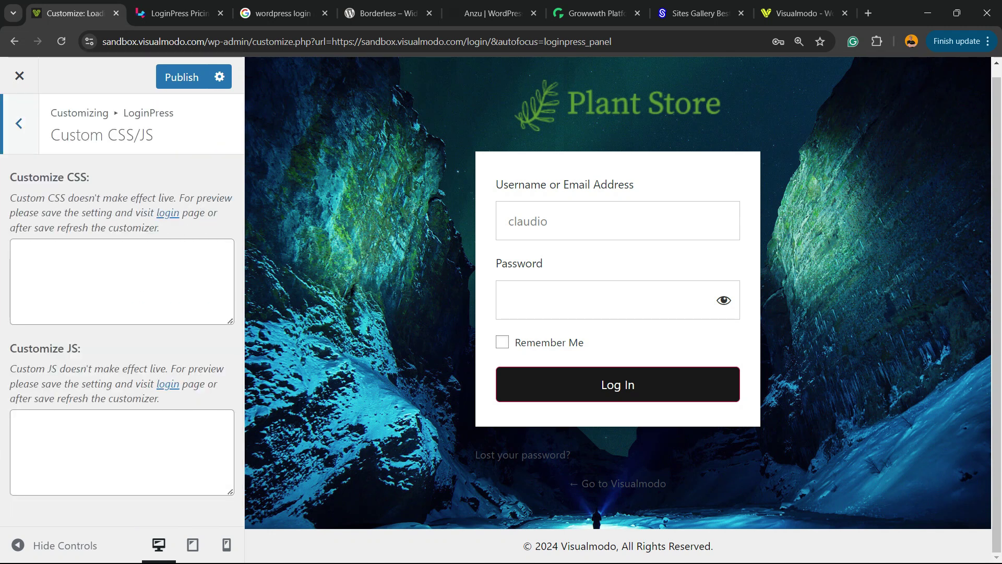
pyautogui.click(18, 123)
# Publish the customized login page with its new button color and copyright note.
pyautogui.click(181, 77)
pyautogui.scroll(3, 209, 318)
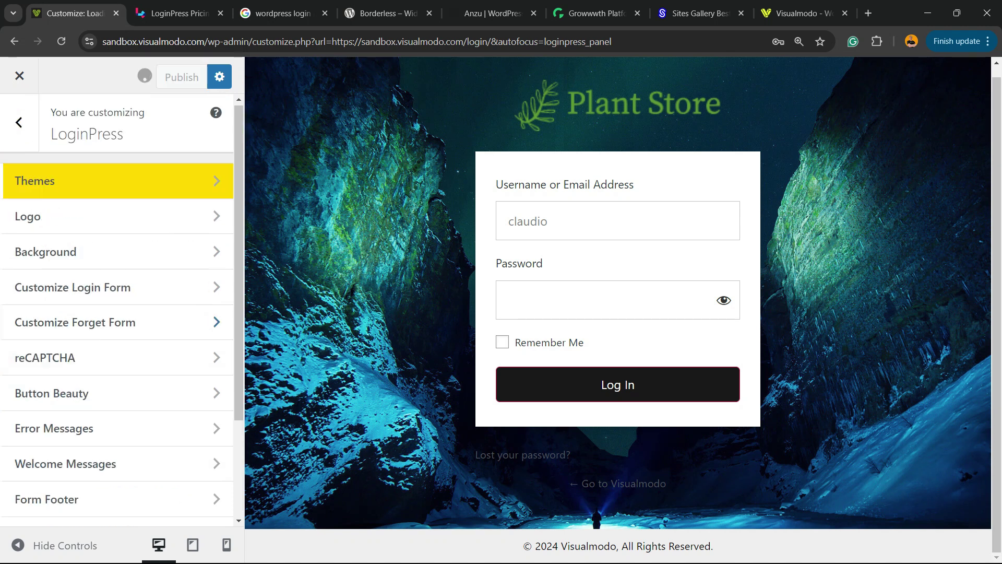
pyautogui.scroll(1, 365, 324)
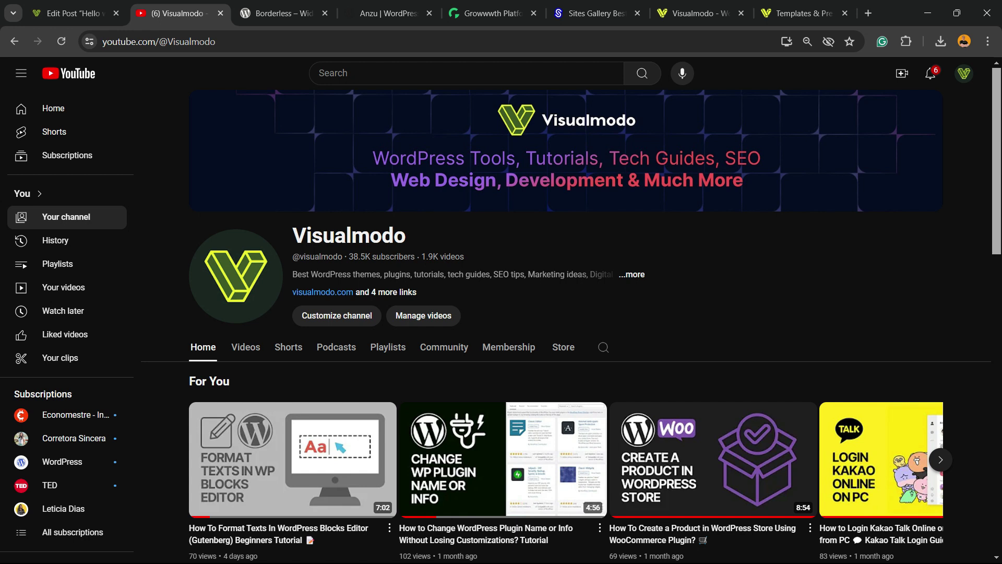
# View the Borderless plugin page and the Anzu theme page on WordPress.org.
pyautogui.click(283, 13)
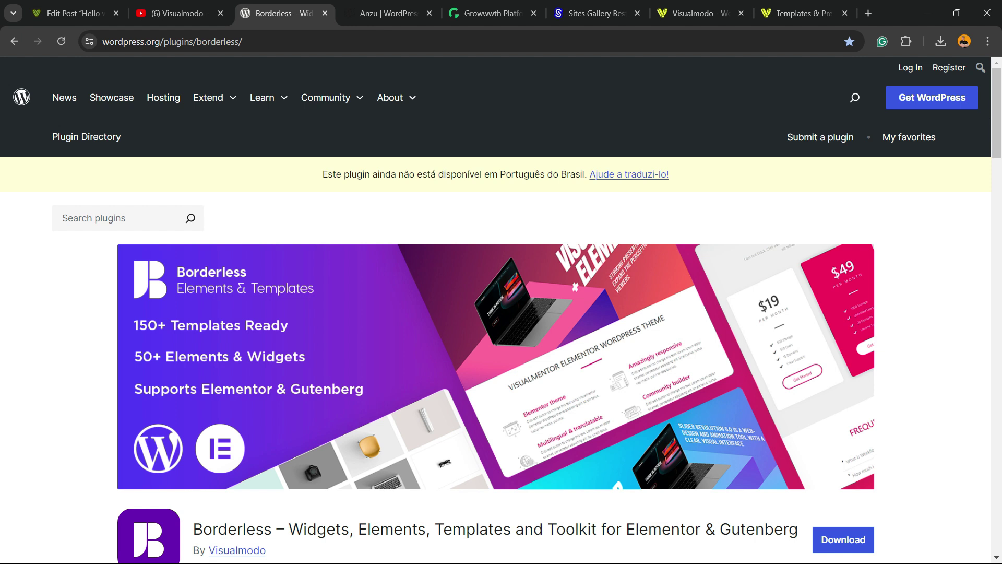
pyautogui.scroll(-2, 501, 313)
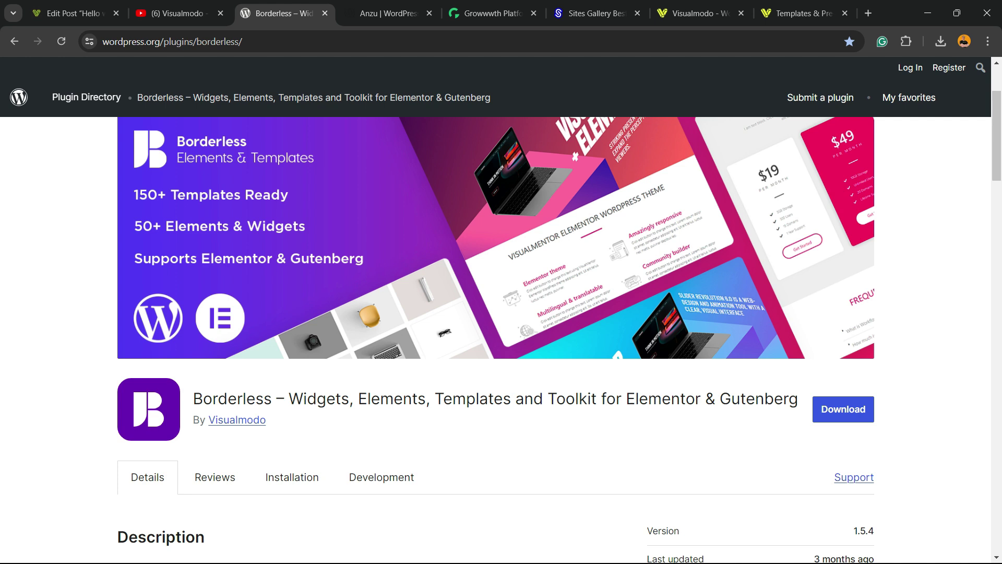
pyautogui.scroll(2, 502, 313)
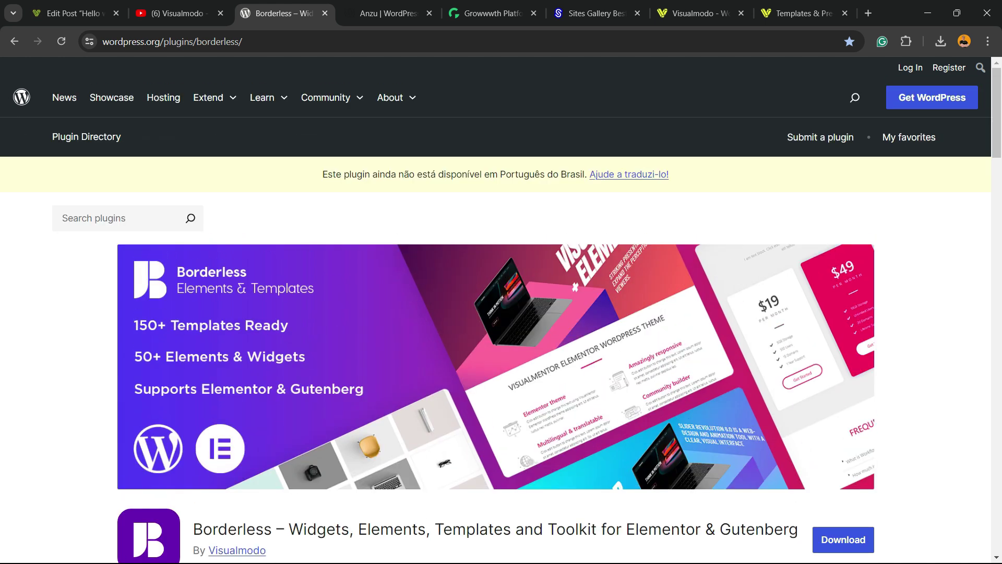
pyautogui.scroll(-2, 501, 313)
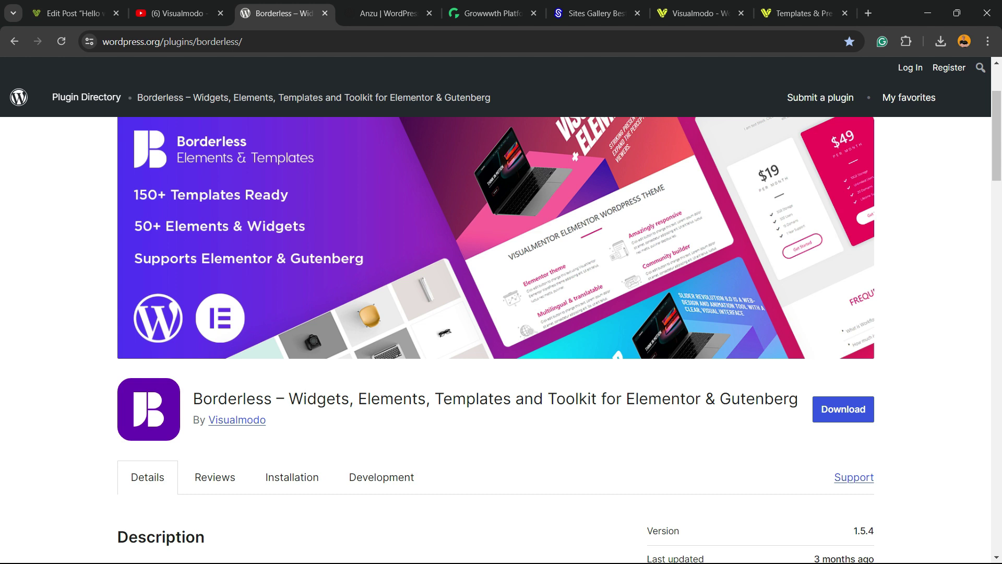
pyautogui.hotkey('ctrl', 'Tab')
pyautogui.scroll(10, 502, 339)
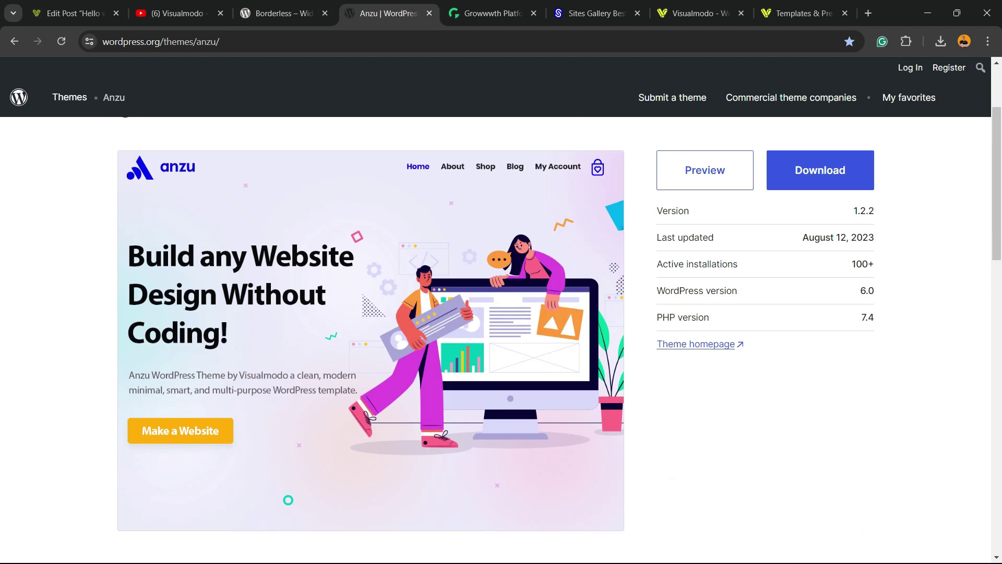
# Look through the featured websites and guest post listings with their publishing prices on the Growwwth site.
pyautogui.scroll(3, 501, 340)
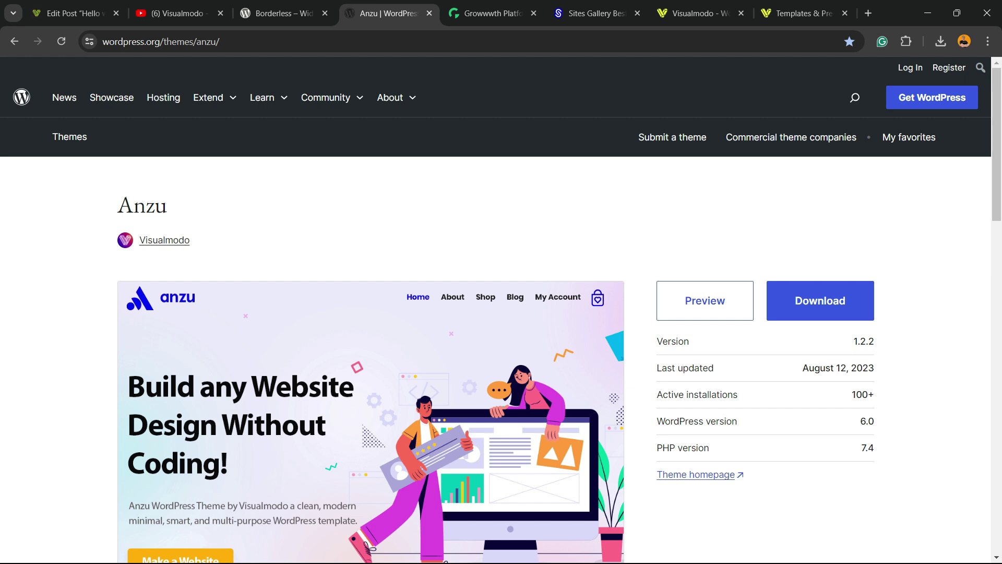
pyautogui.click(493, 14)
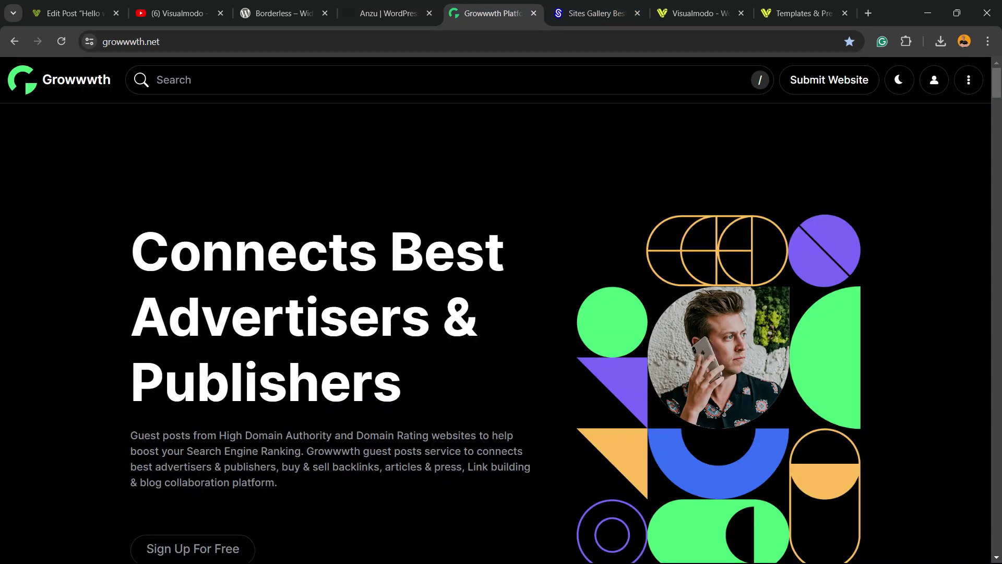
pyautogui.scroll(-12, 496, 334)
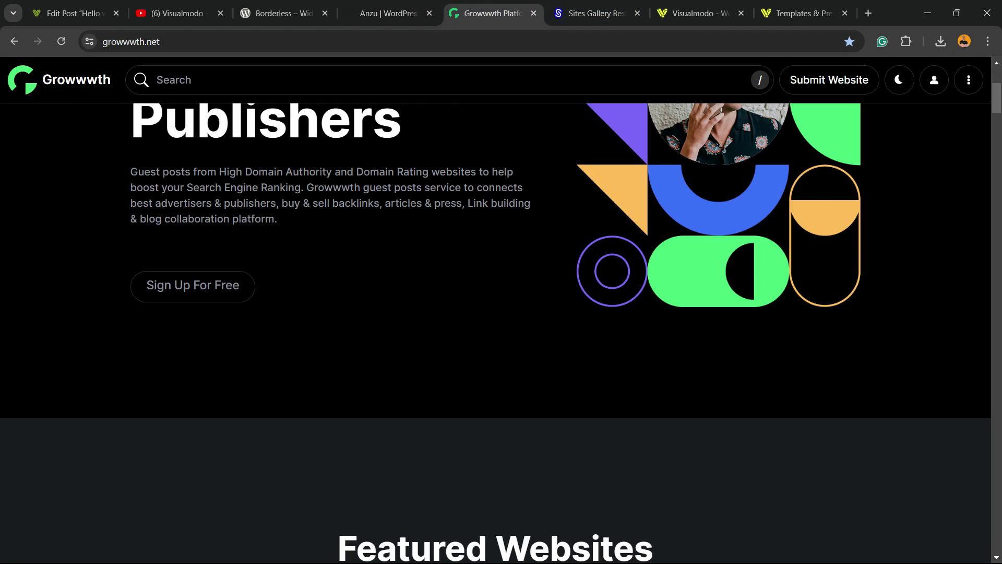
pyautogui.scroll(-15, 496, 334)
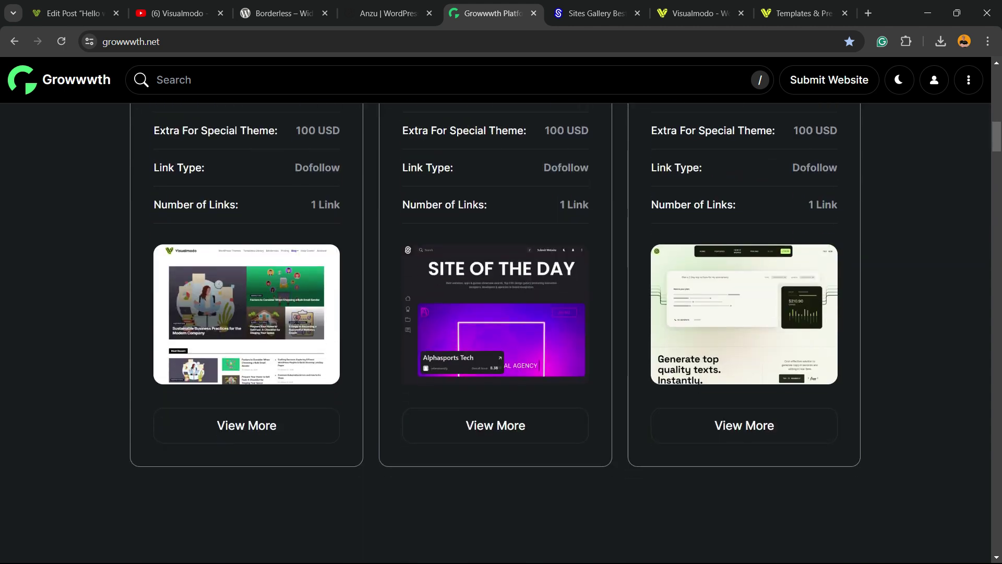
pyautogui.scroll(-2, 496, 334)
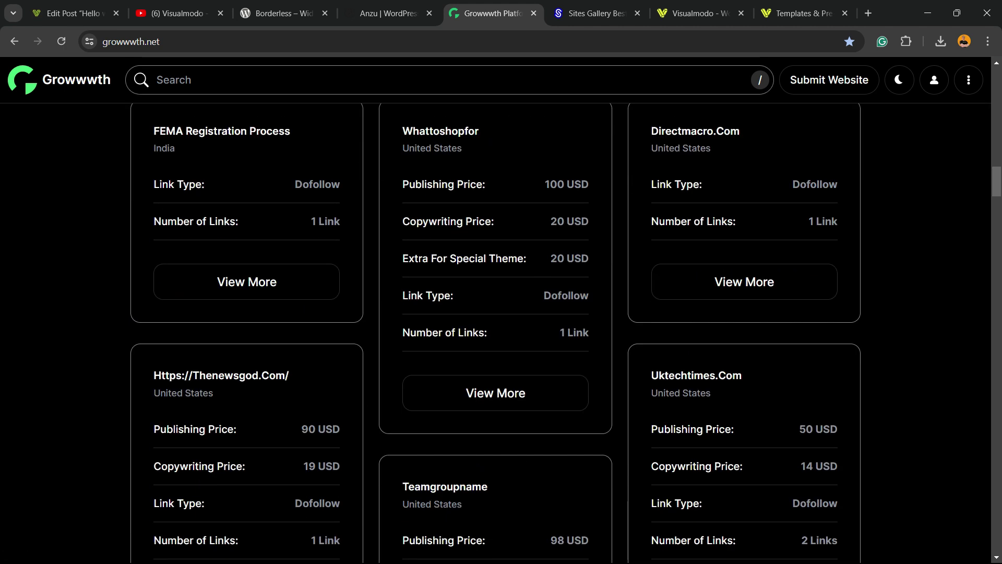
pyautogui.doubleClick(134, 42)
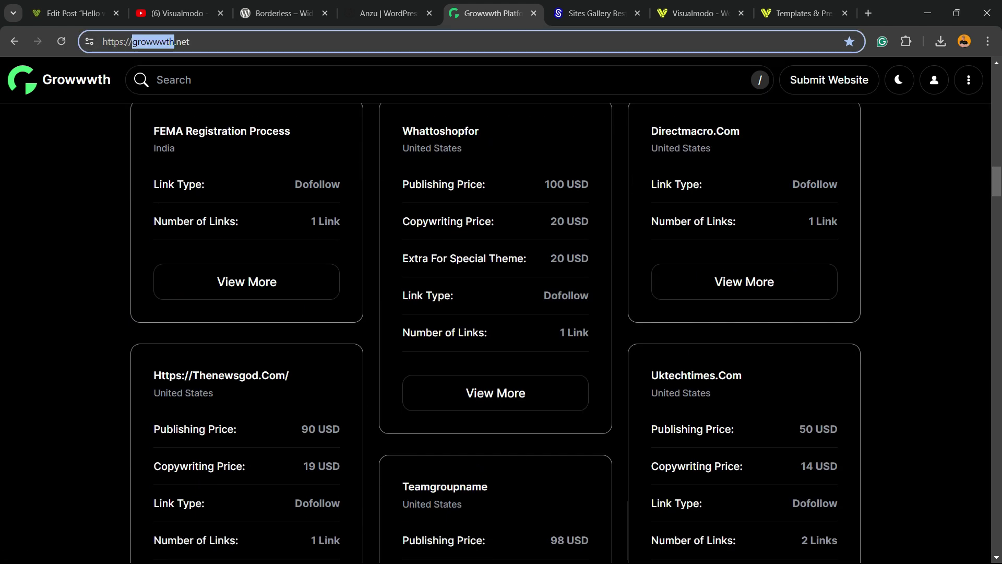
pyautogui.scroll(-10, 496, 334)
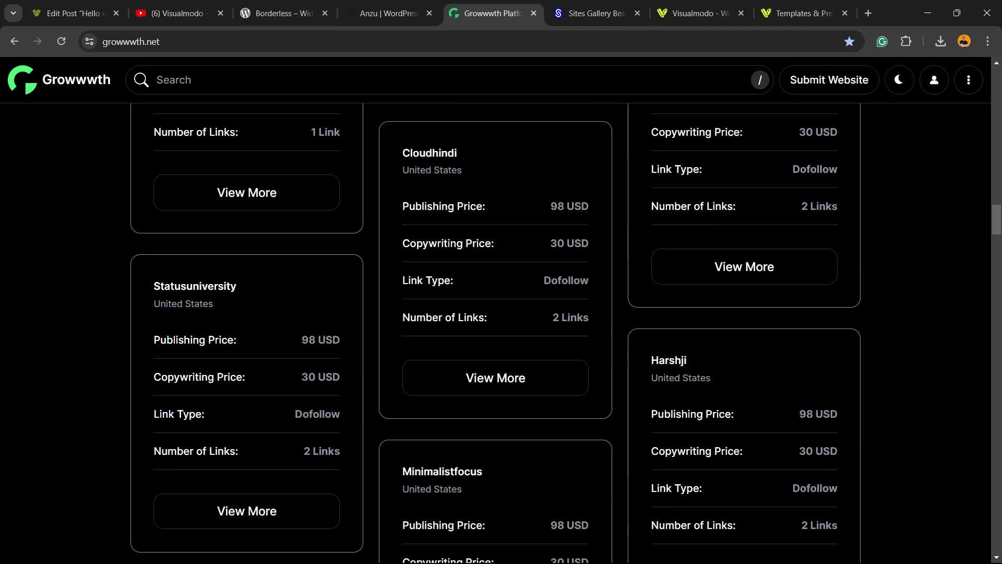
pyautogui.scroll(-15, 496, 334)
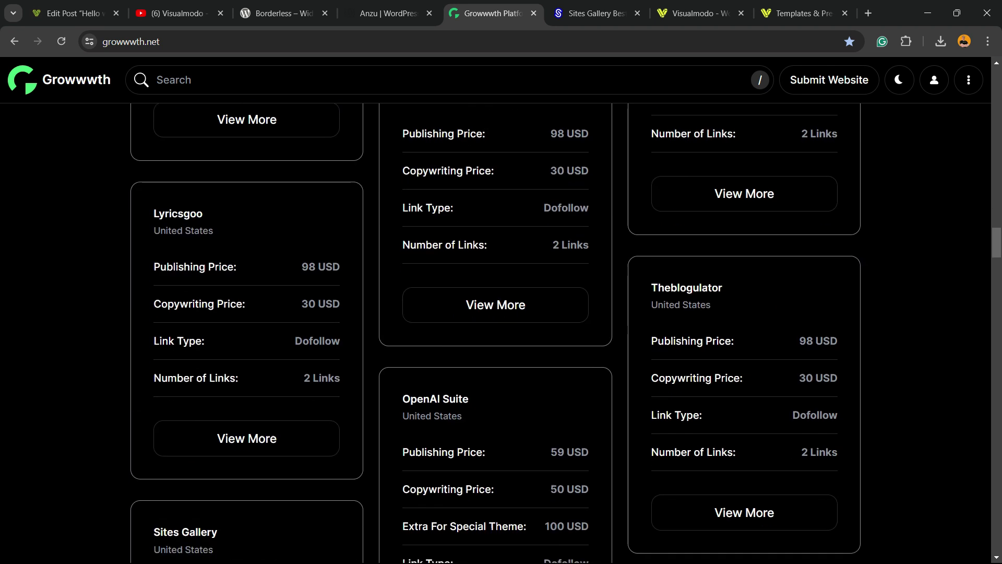
# Browse the Site of the Day and the showcased websites on the Sites Gallery home page.
pyautogui.click(595, 13)
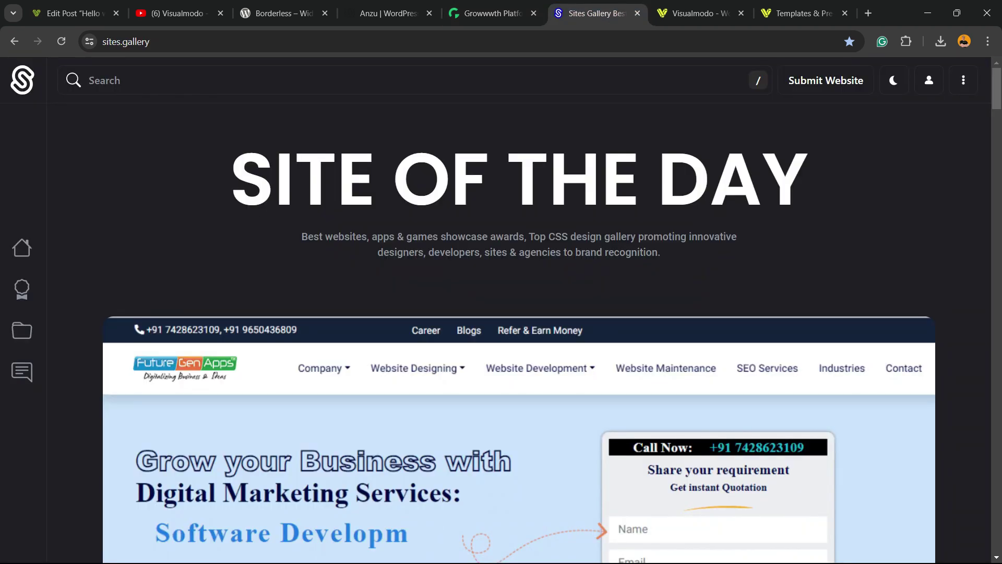
pyautogui.scroll(-10, 519, 334)
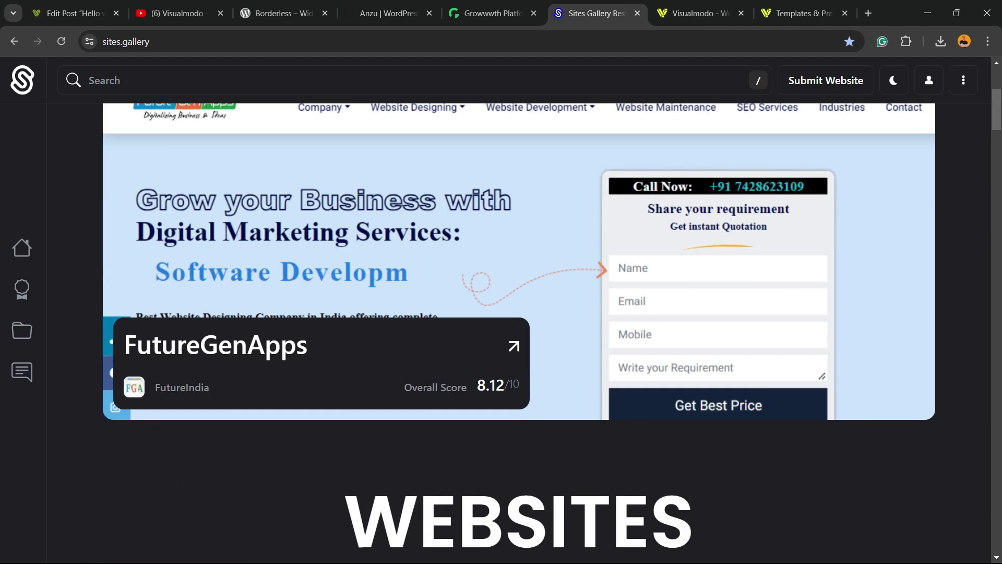
pyautogui.scroll(-15, 519, 334)
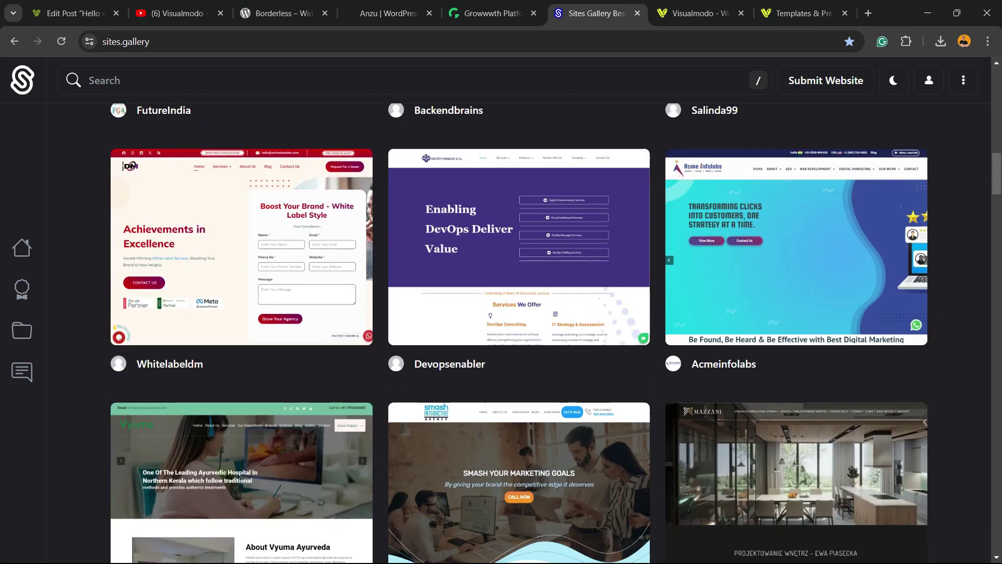
pyautogui.scroll(-3, 241, 235)
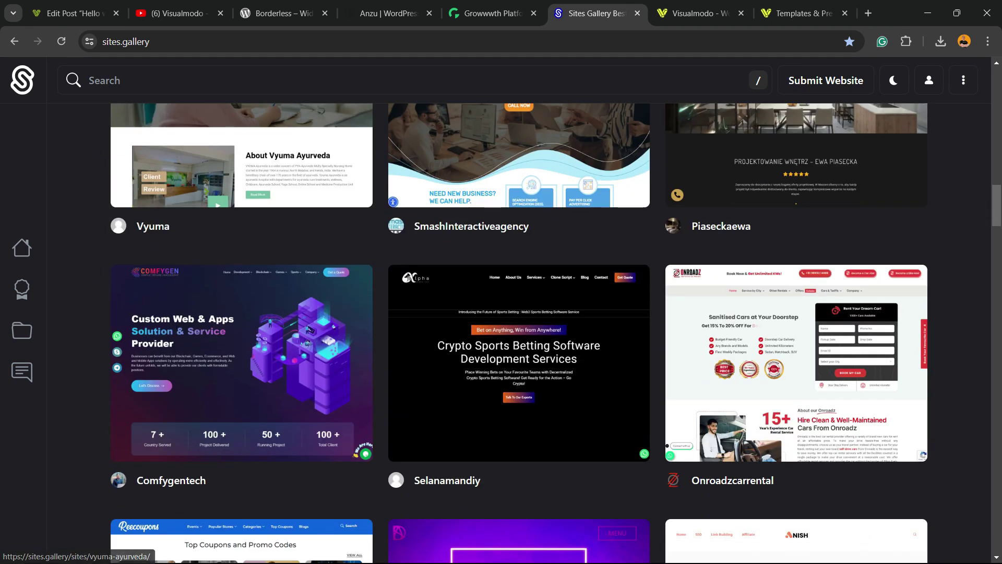
pyautogui.scroll(-4, 242, 235)
pyautogui.scroll(-15, 242, 234)
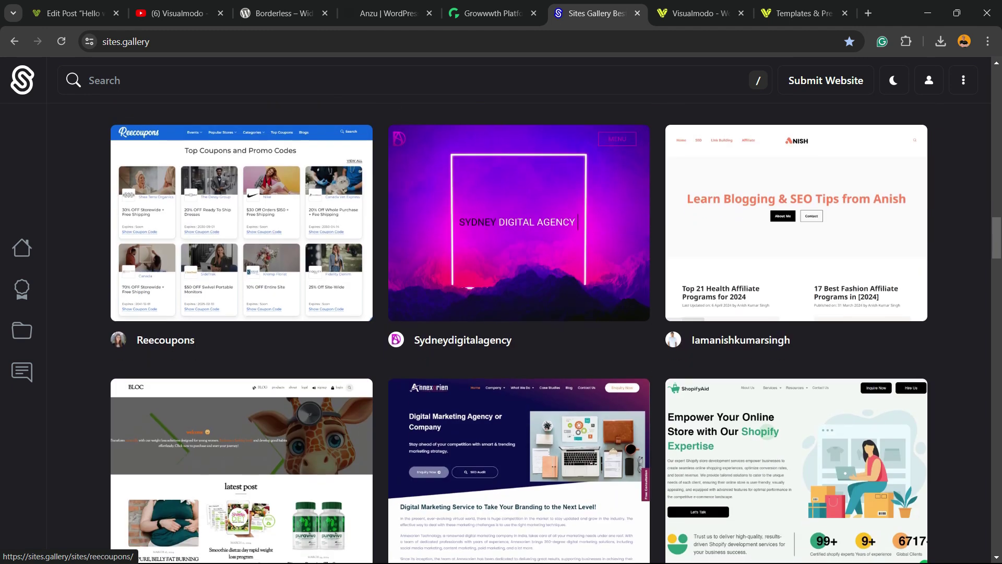
pyautogui.scroll(-15, 242, 234)
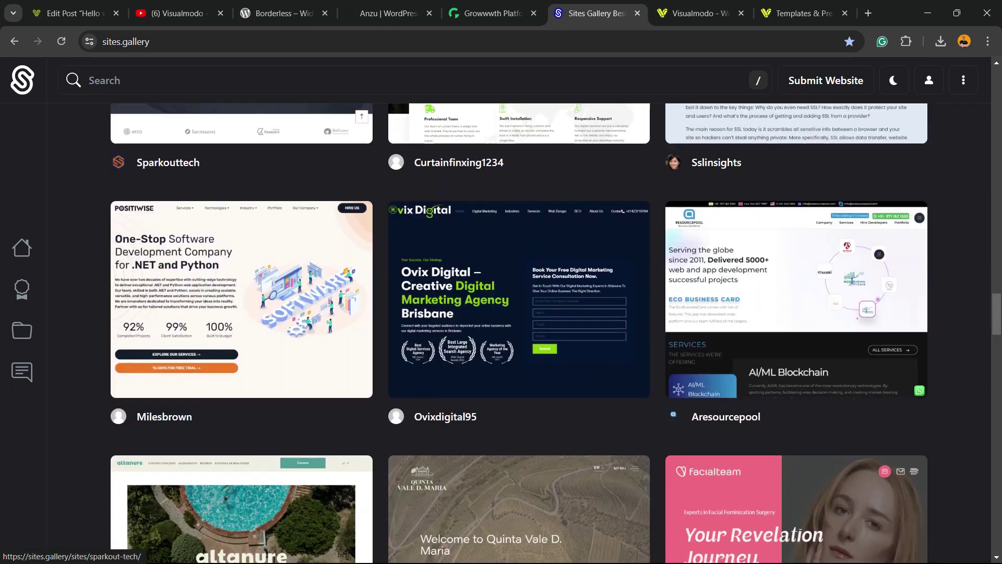
pyautogui.scroll(15, 242, 234)
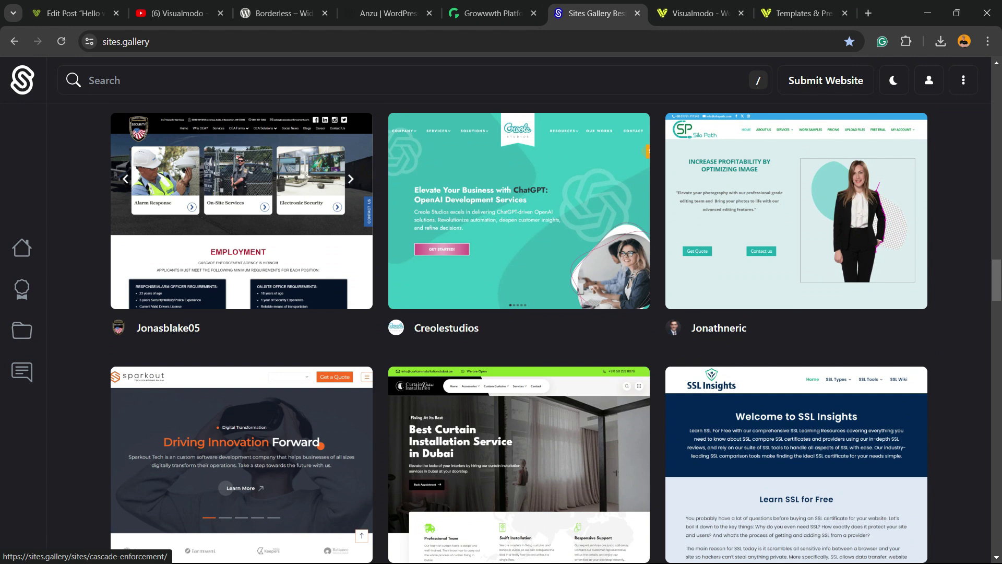
# View the WordPress theme showcase and the theme bundle offer on the Visualmodo home page.
pyautogui.click(697, 13)
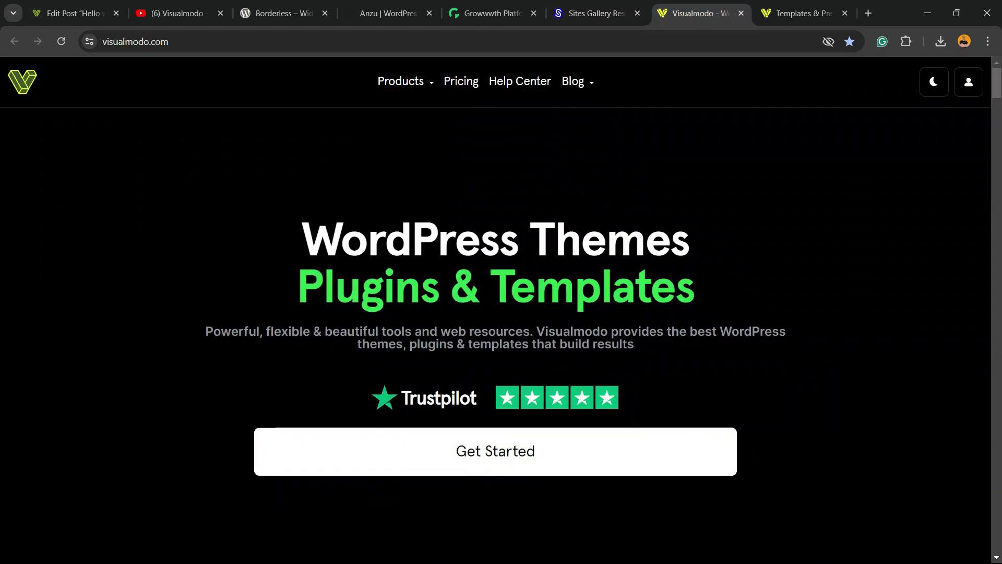
pyautogui.scroll(-2, 496, 335)
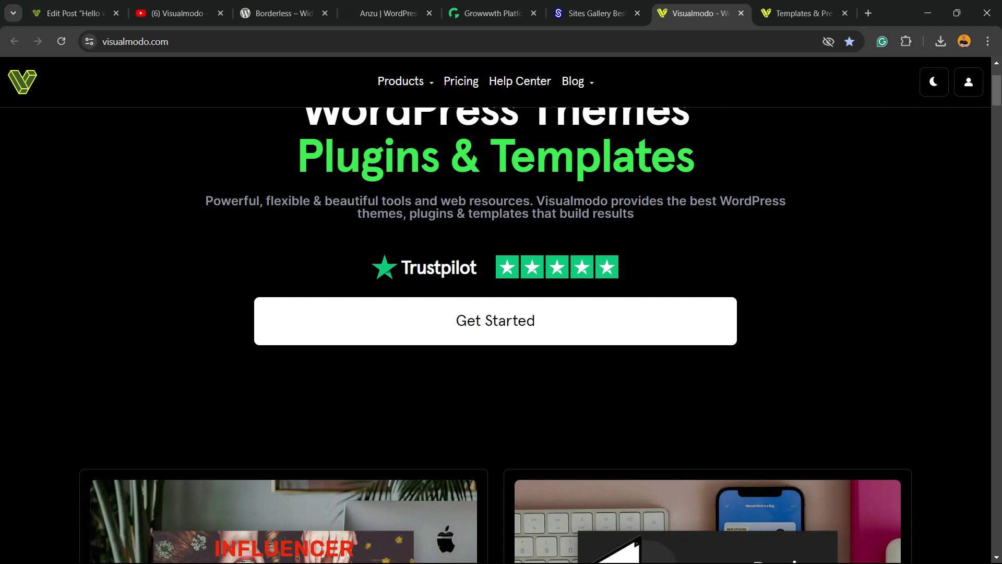
pyautogui.scroll(-10, 495, 334)
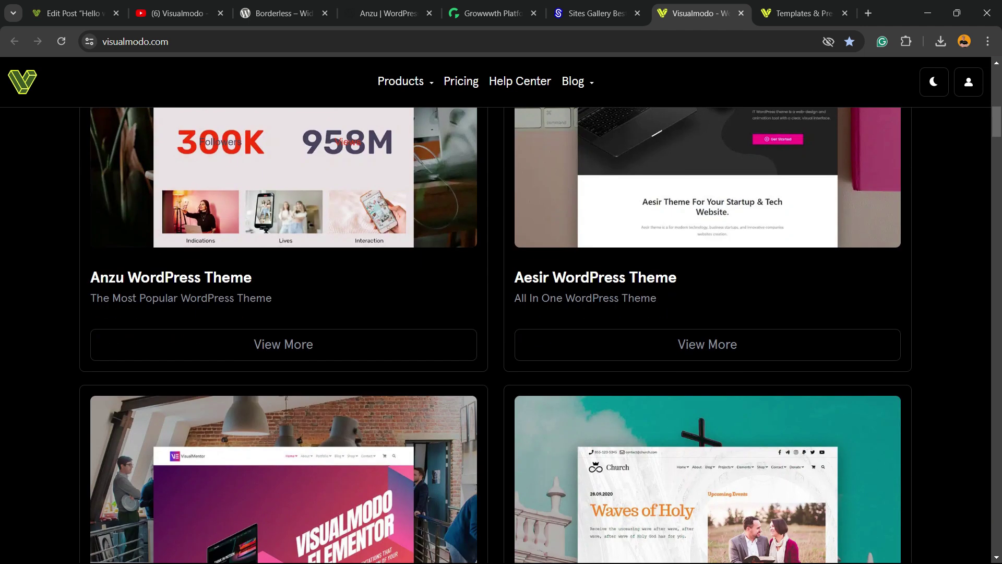
pyautogui.scroll(-10, 495, 334)
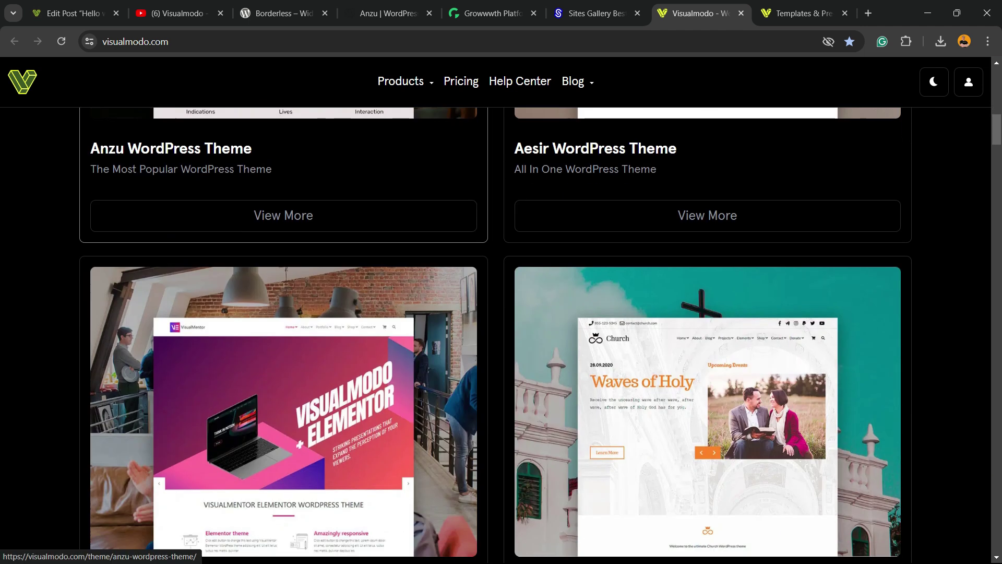
pyautogui.scroll(-13, 495, 334)
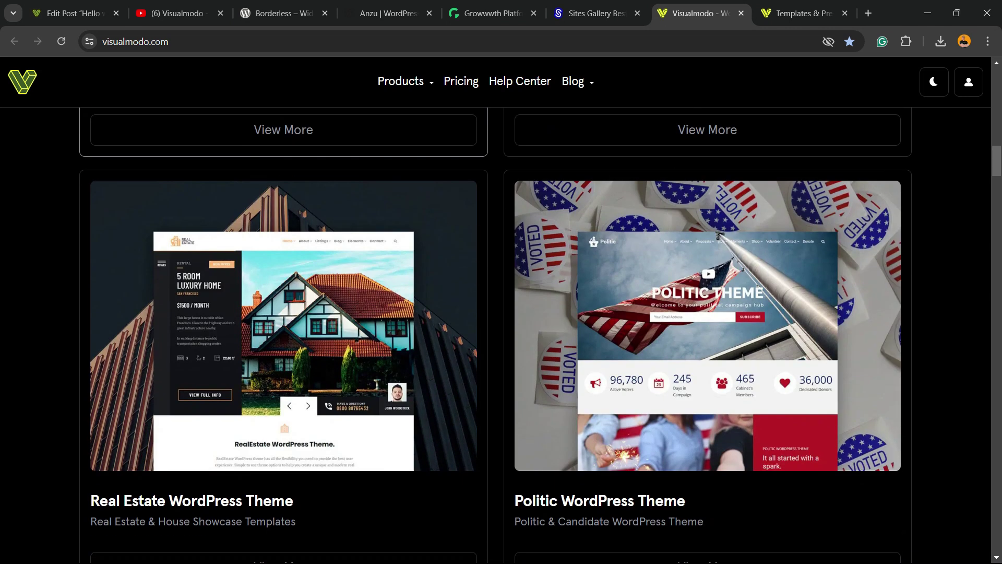
pyautogui.scroll(-12, 495, 334)
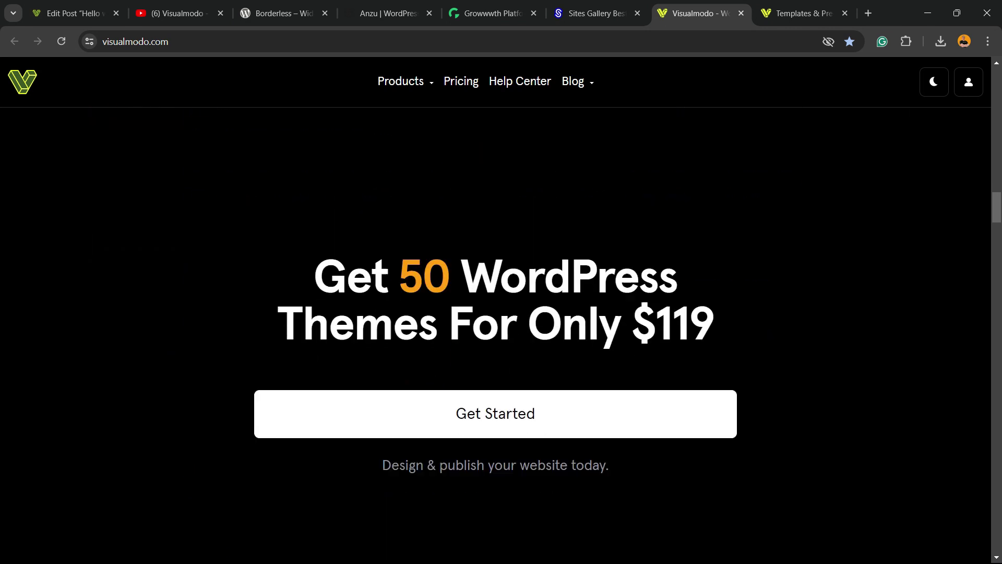
# Browse the website template previews on Visualmodo's templates page.
pyautogui.hotkey('ctrl', 'Tab')
pyautogui.scroll(-9, 495, 334)
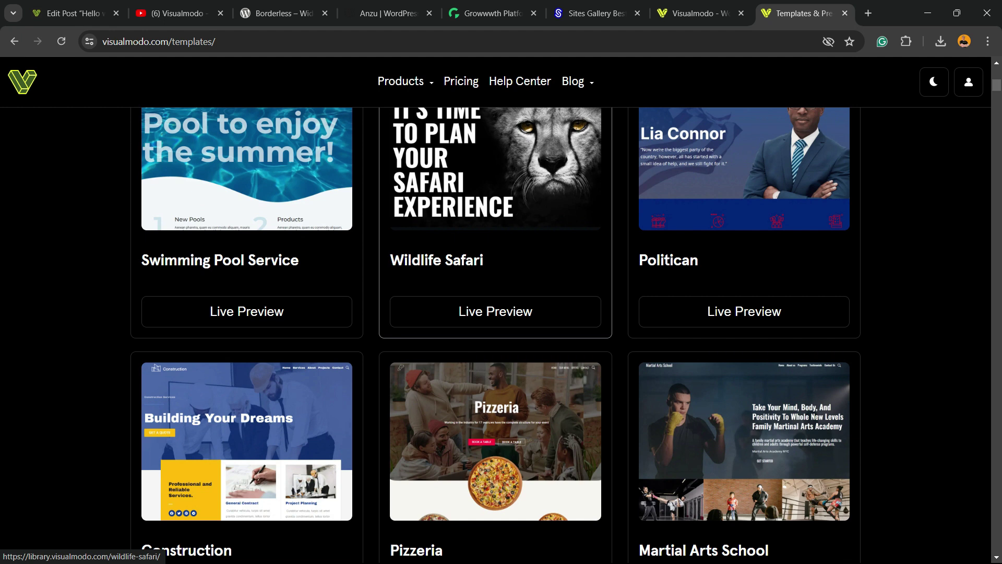
pyautogui.scroll(-15, 496, 334)
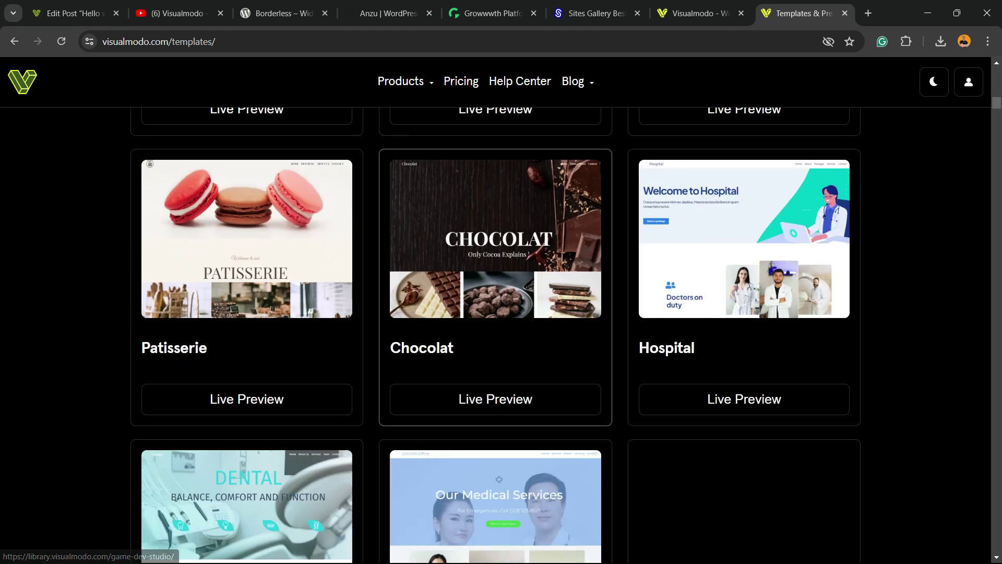
pyautogui.scroll(-3, 495, 334)
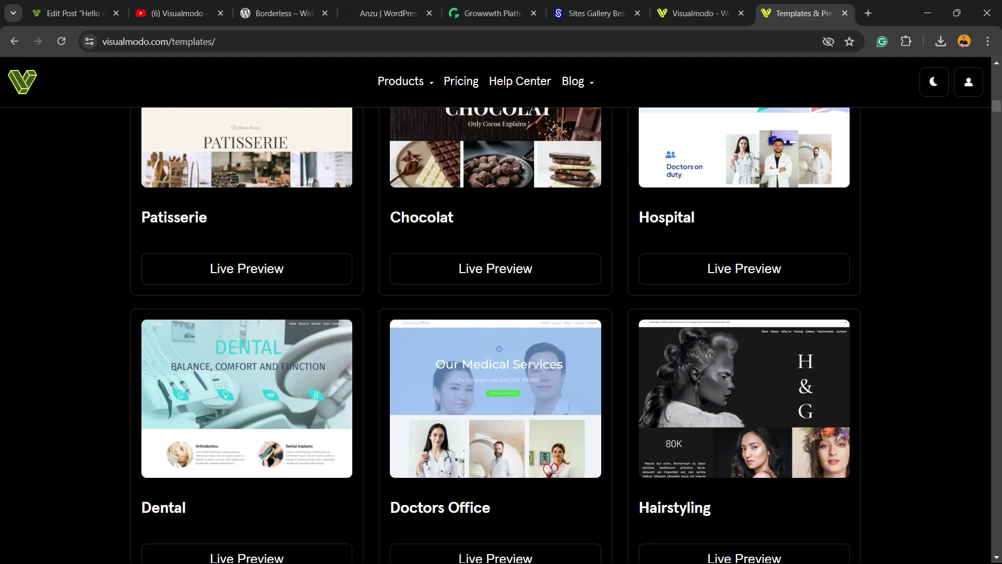
pyautogui.scroll(-5, 495, 334)
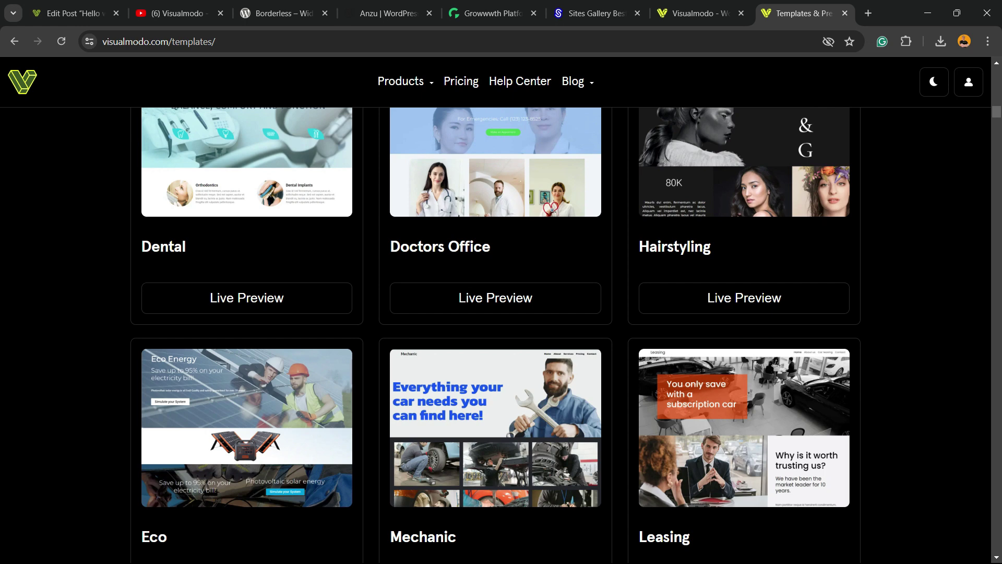
pyautogui.scroll(-17, 496, 334)
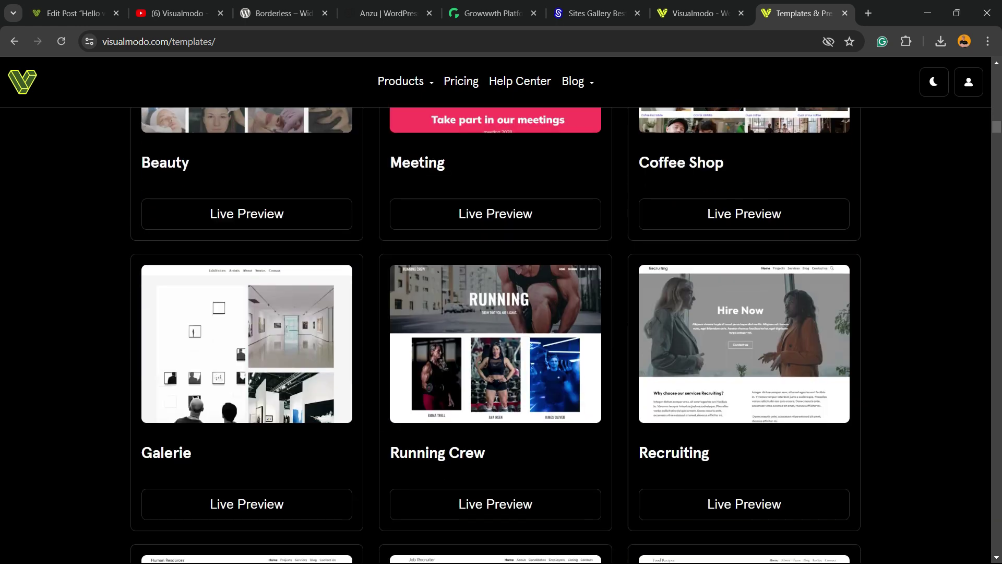
pyautogui.scroll(-12, 495, 334)
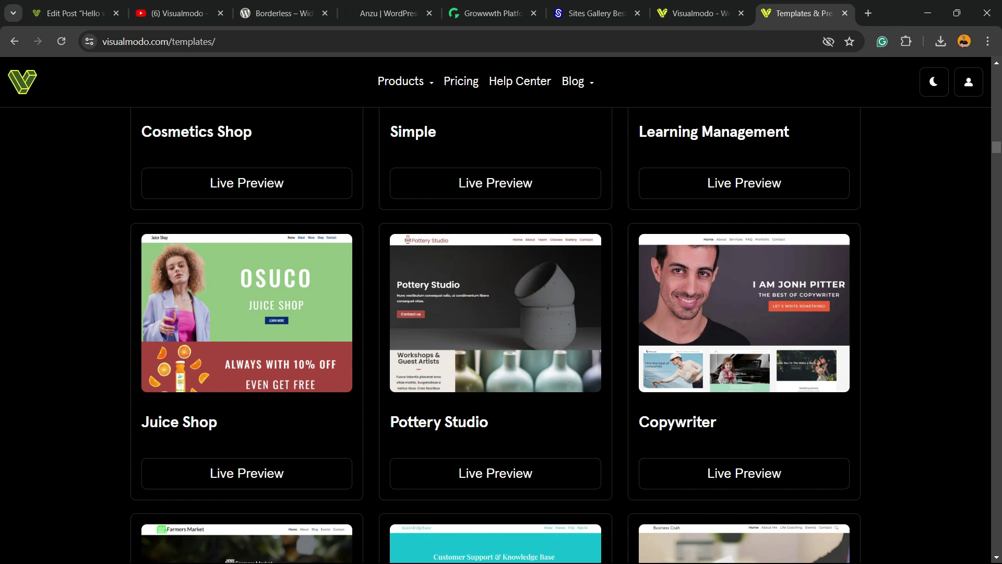
pyautogui.scroll(-3, 495, 334)
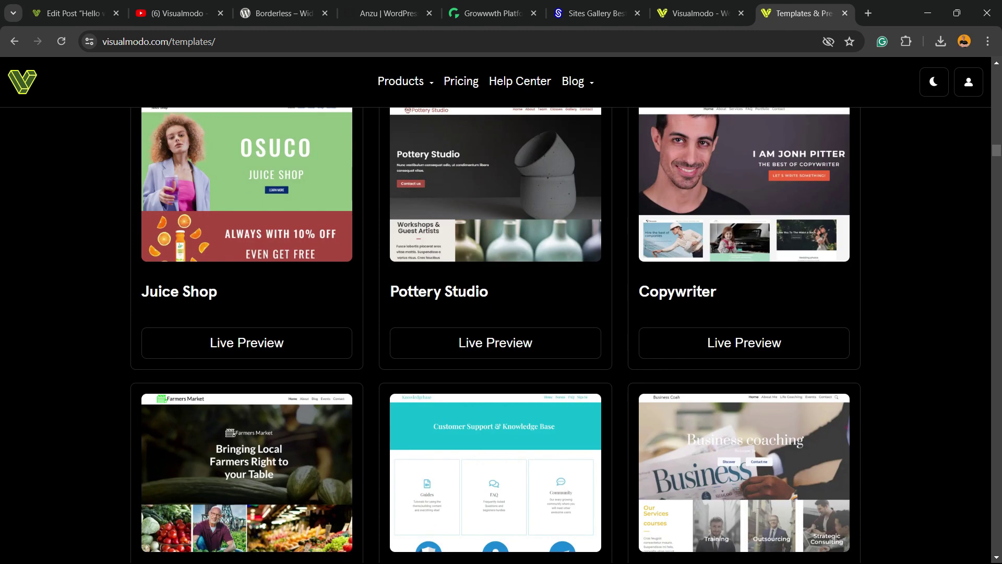